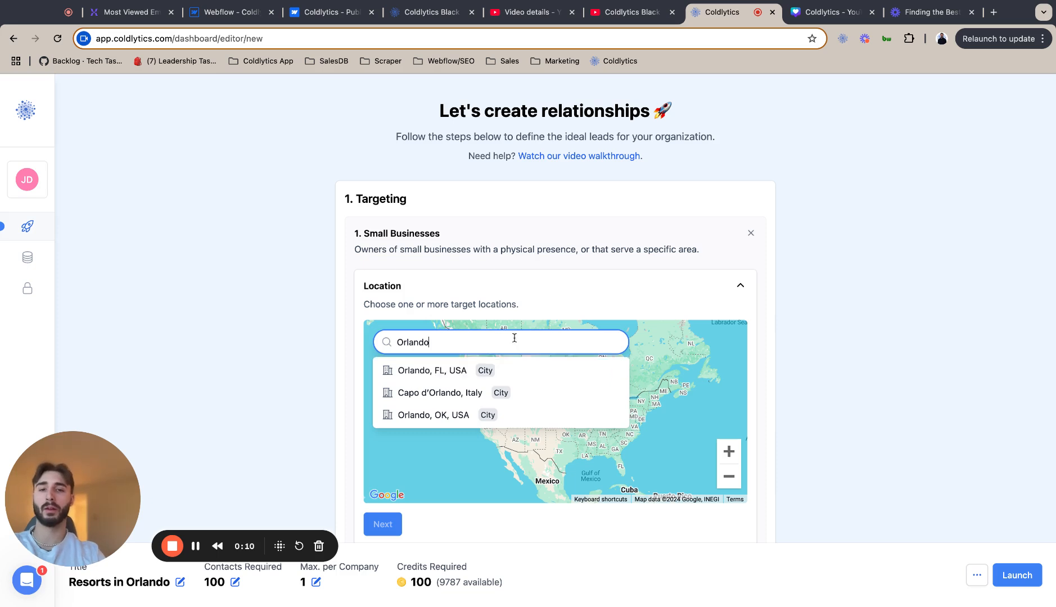
# Add Orlando, FL, USA as the target location with a 25-mile radius and continue to the industry section.
pyautogui.click(490, 370)
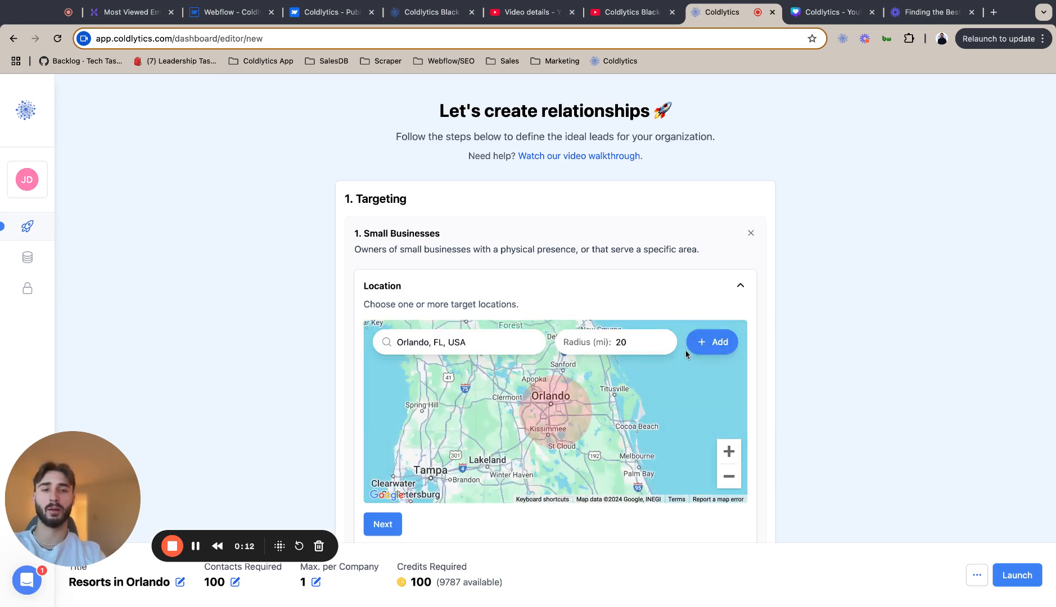
pyautogui.doubleClick(661, 339)
pyautogui.click(661, 339)
pyautogui.click(661, 339)
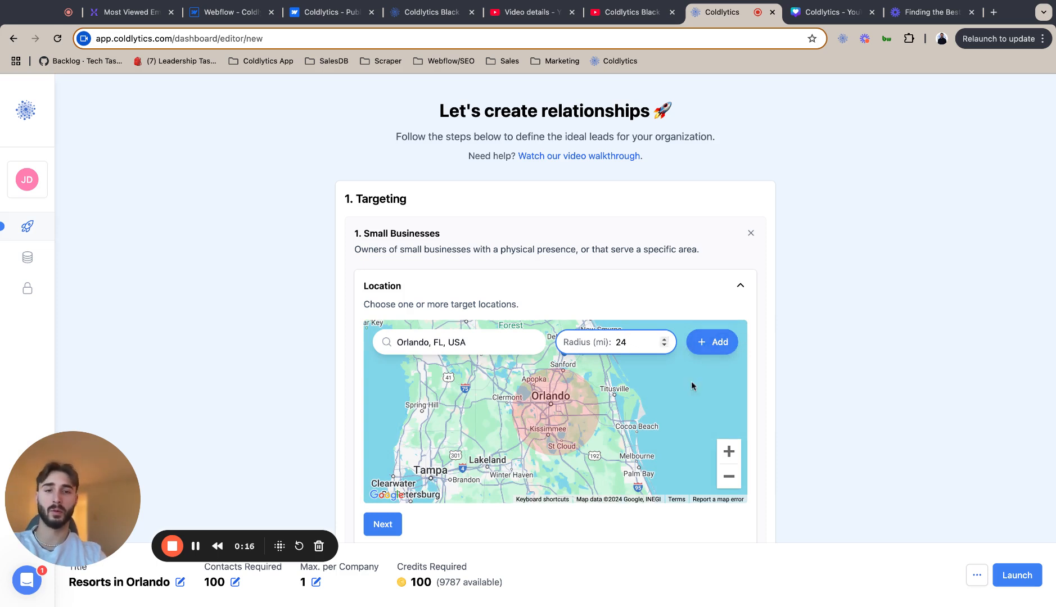
pyautogui.click(715, 341)
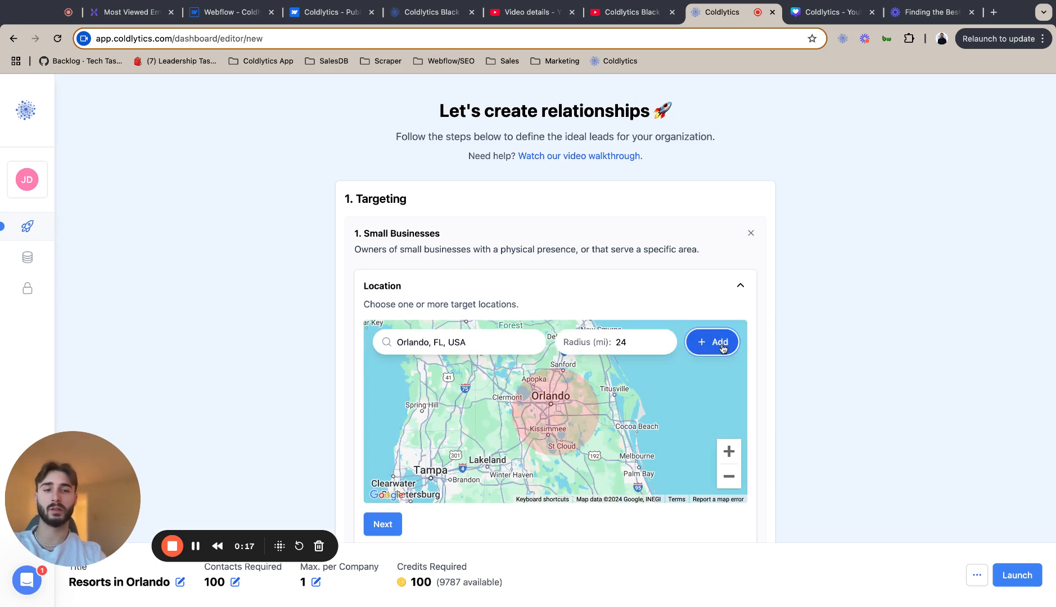
pyautogui.click(662, 339)
pyautogui.click(713, 345)
pyautogui.scroll(-3, 753, 376)
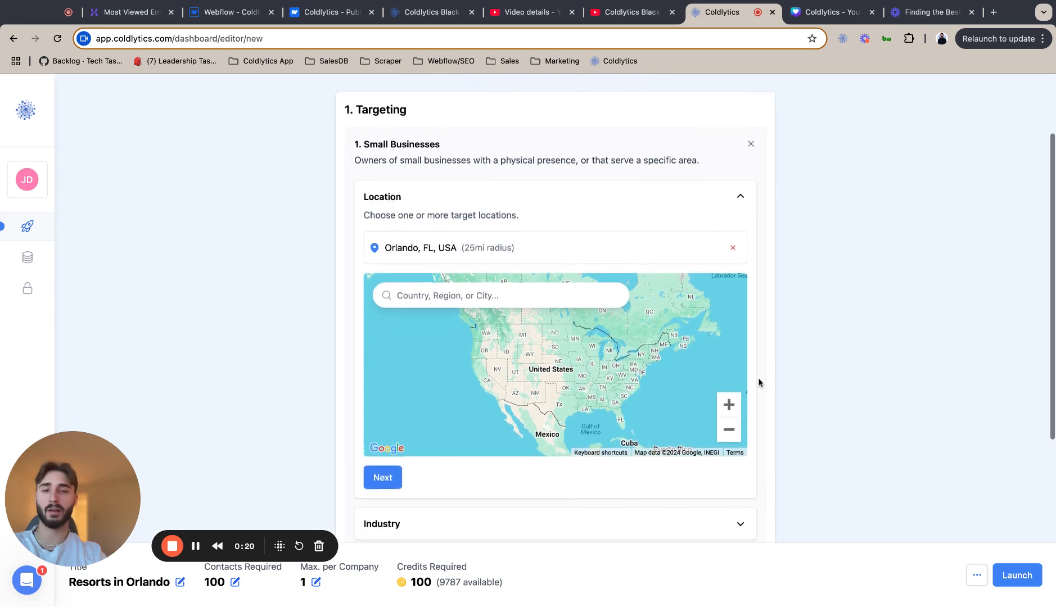
pyautogui.click(372, 473)
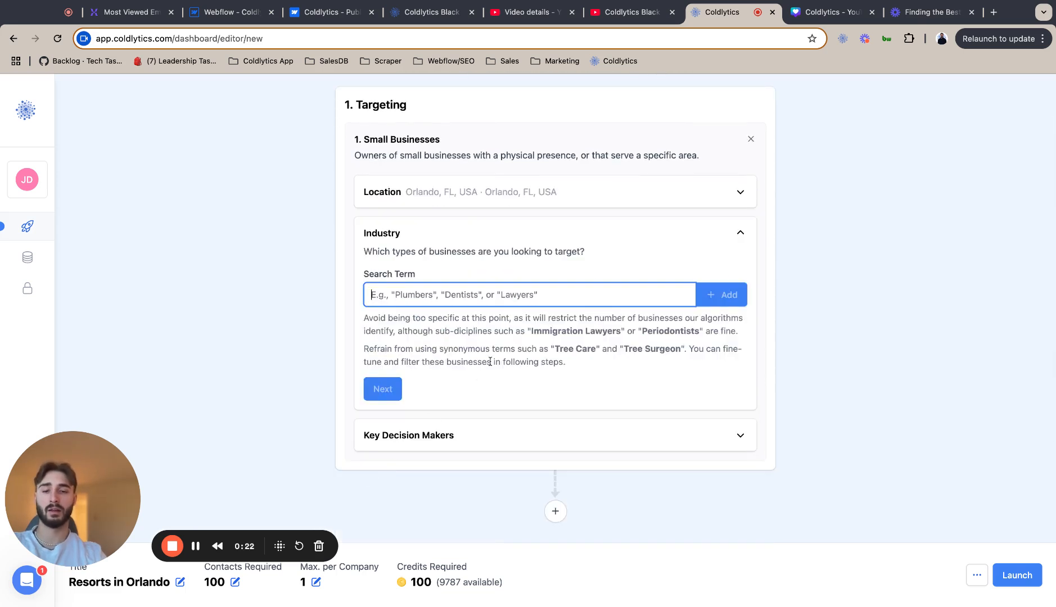
# Add "Resorts" as the industry search term and continue to the key decision makers.
pyautogui.write('Resorts')
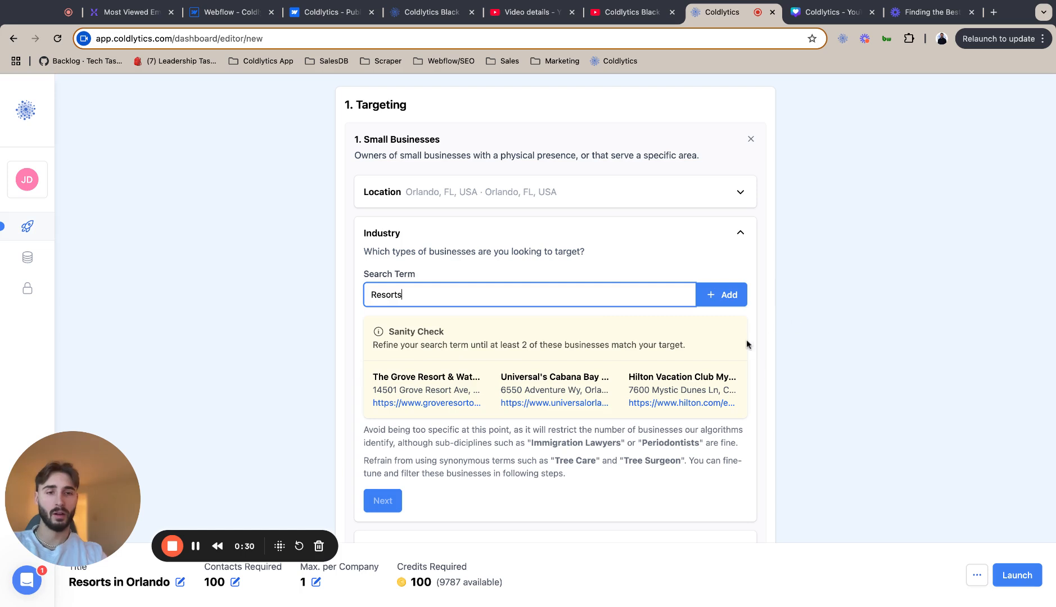
pyautogui.click(730, 299)
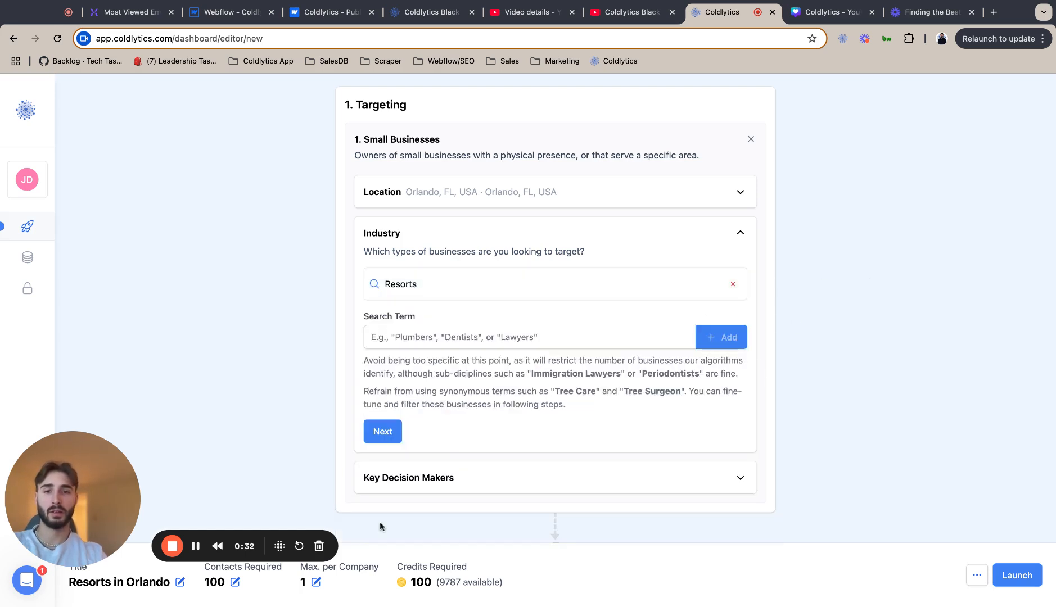
pyautogui.click(380, 432)
# Target the seniority levels Owners/Founders and Directors & Executives as key decision makers and complete the targeting section.
pyautogui.click(450, 350)
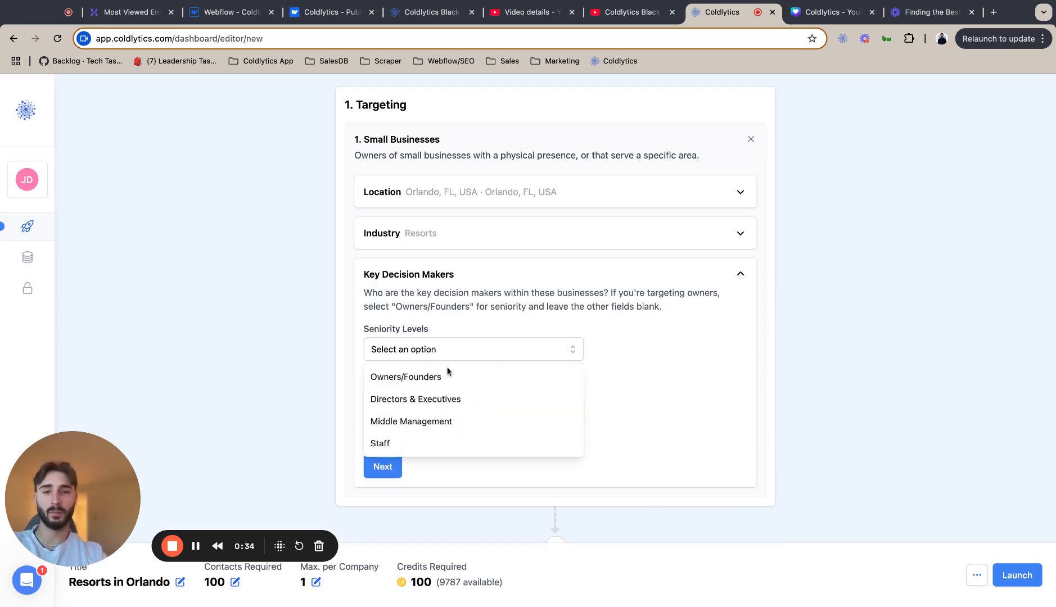
pyautogui.click(448, 374)
pyautogui.click(445, 377)
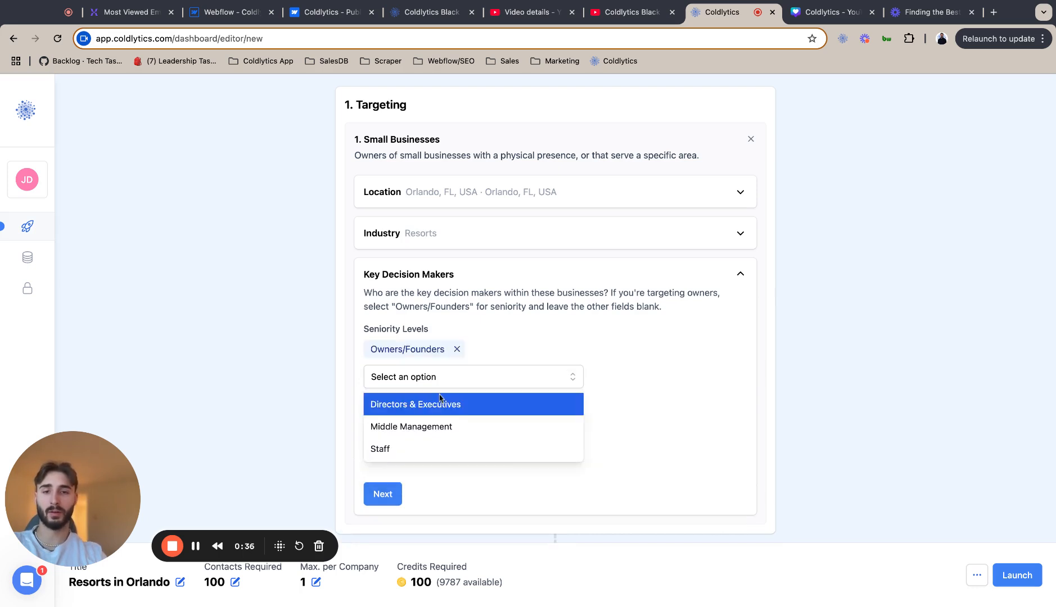
pyautogui.click(440, 399)
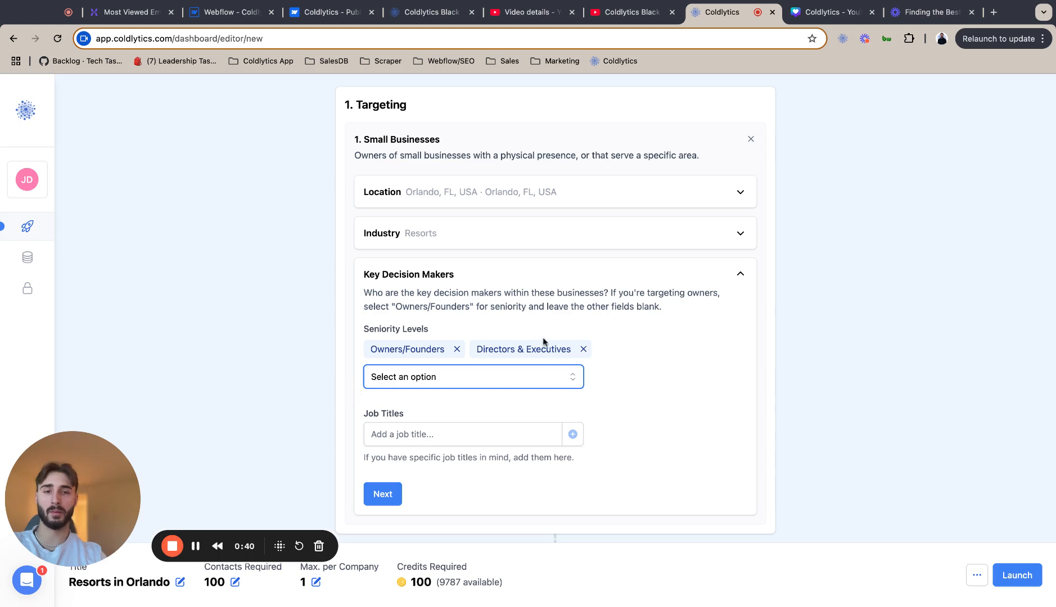
pyautogui.click(383, 494)
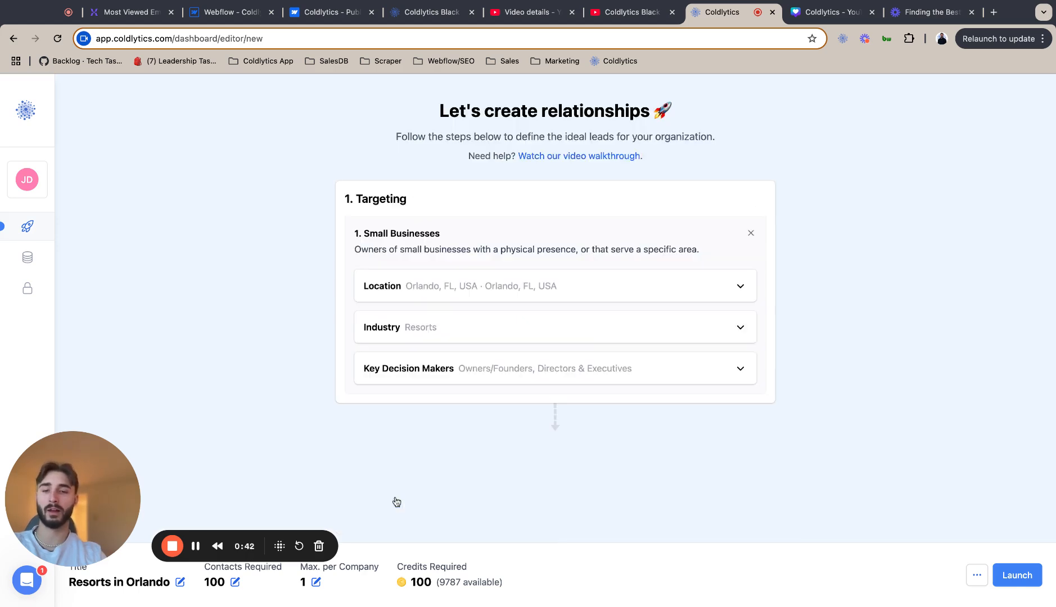
# Add a filter step based on the Google Reviews firmographic filter.
pyautogui.click(534, 465)
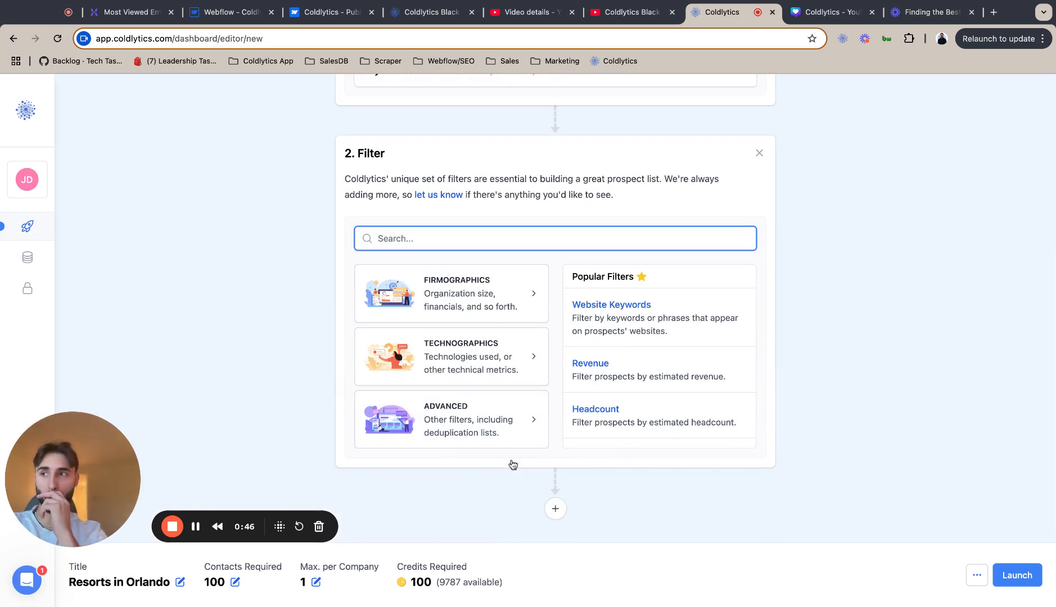
pyautogui.click(442, 322)
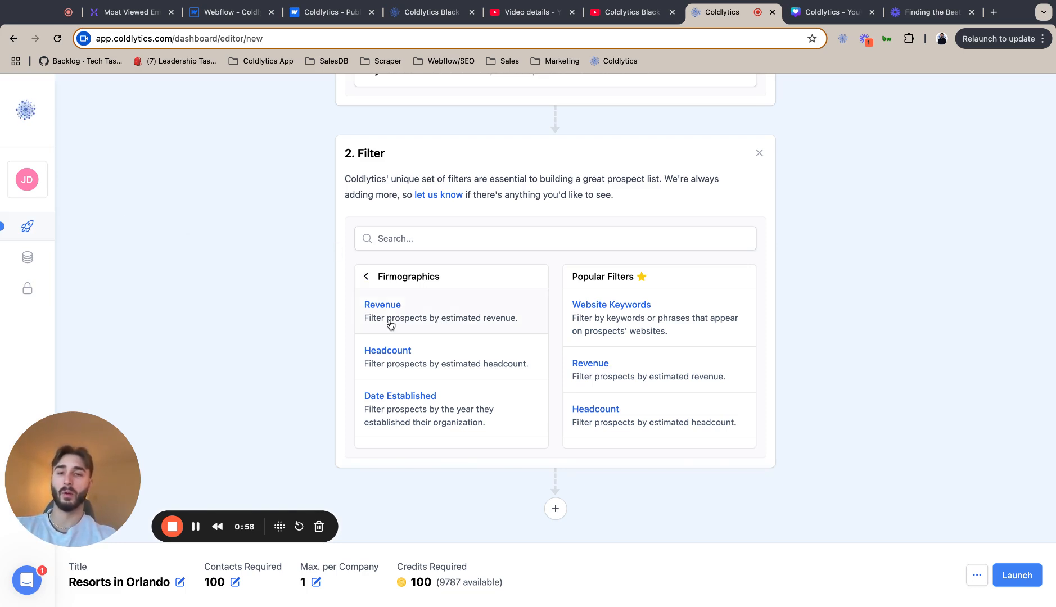
pyautogui.scroll(-3, 391, 323)
pyautogui.scroll(-1, 390, 325)
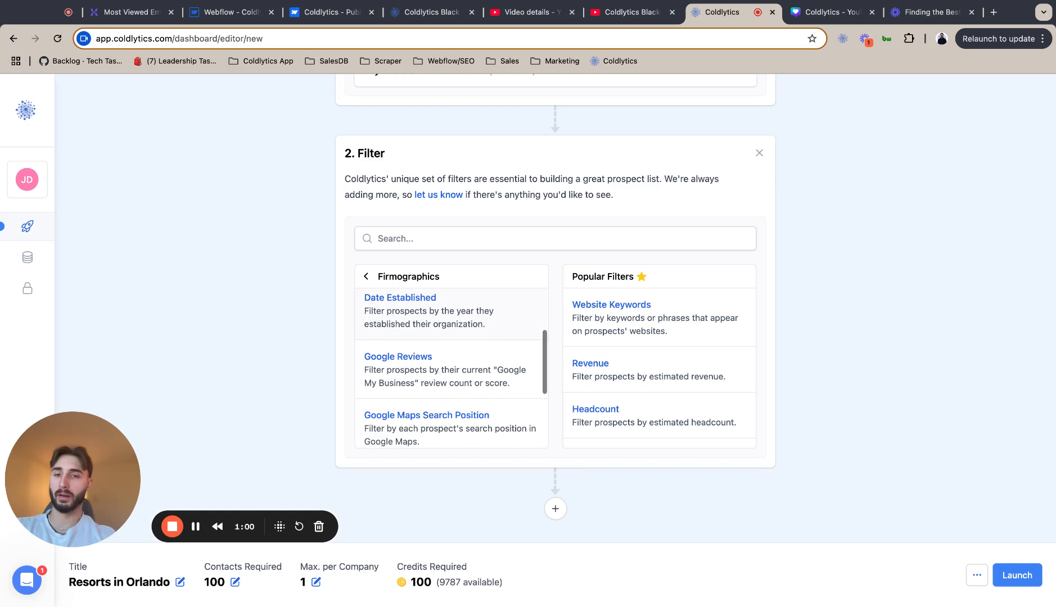
pyautogui.scroll(-3, 419, 380)
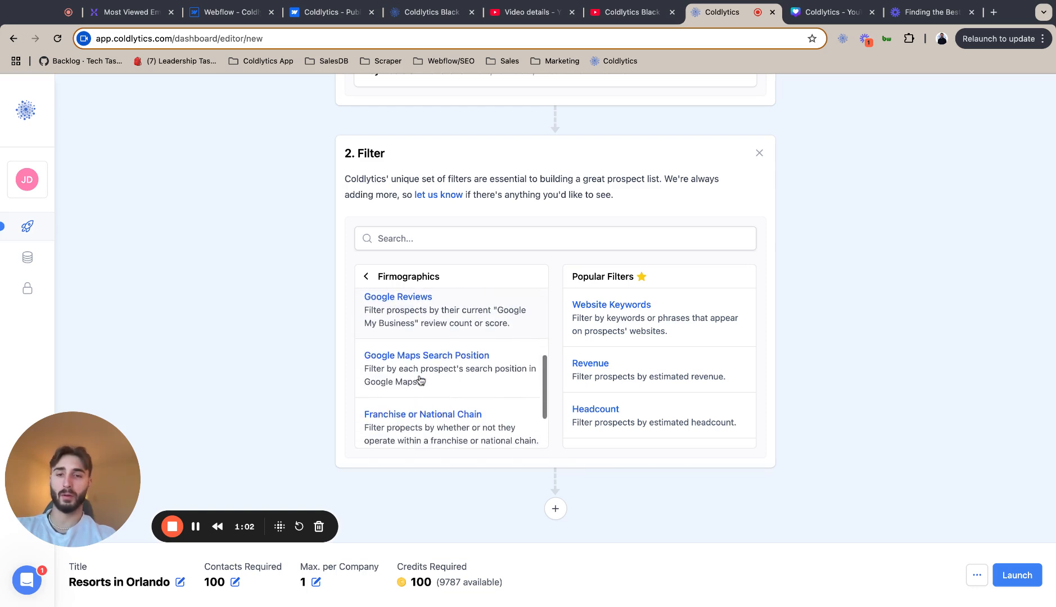
pyautogui.click(447, 318)
# Restrict the Google review score to a minimum of 3 and a maximum of 5, and start another filter step.
pyautogui.click(418, 382)
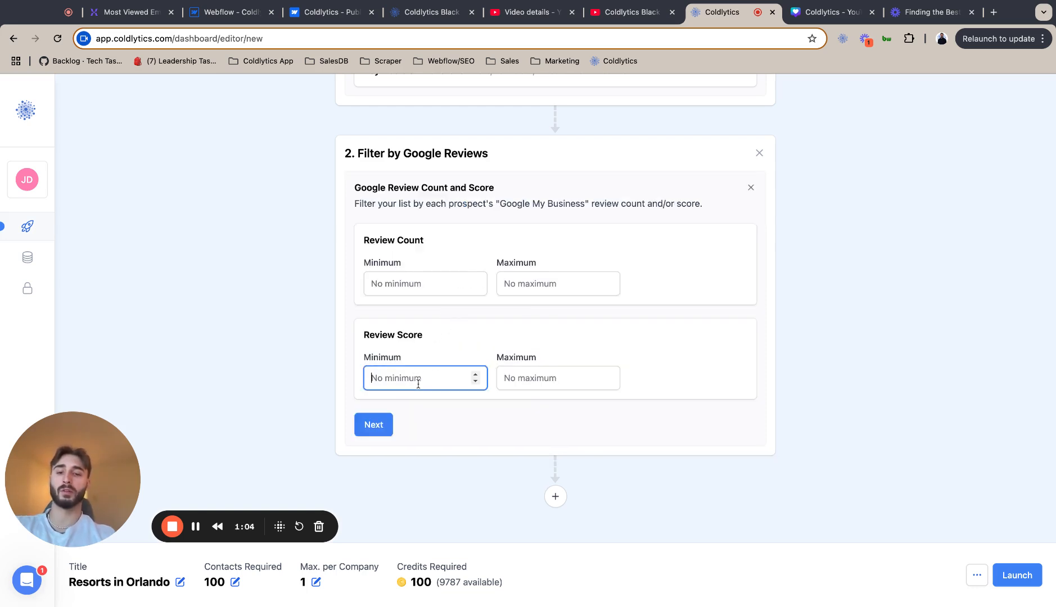
pyautogui.write('3')
pyautogui.click(553, 380)
pyautogui.write('5')
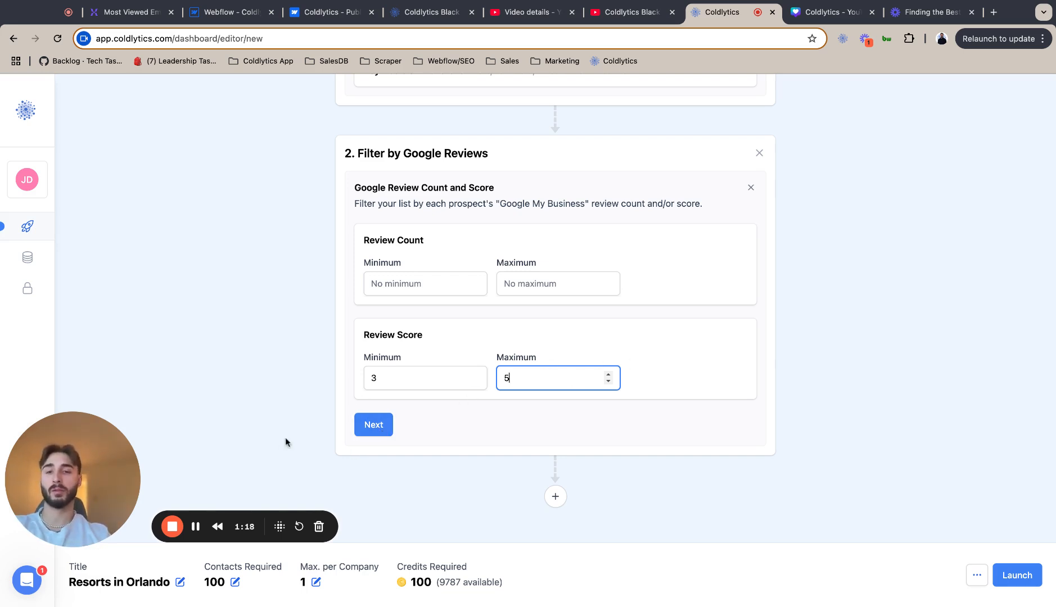
pyautogui.click(369, 430)
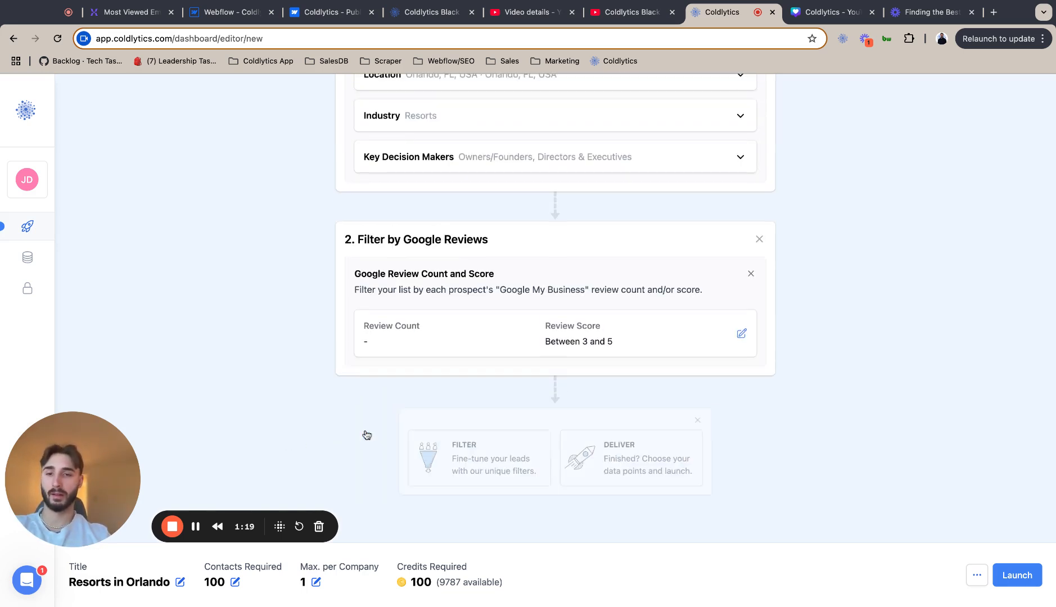
pyautogui.click(471, 448)
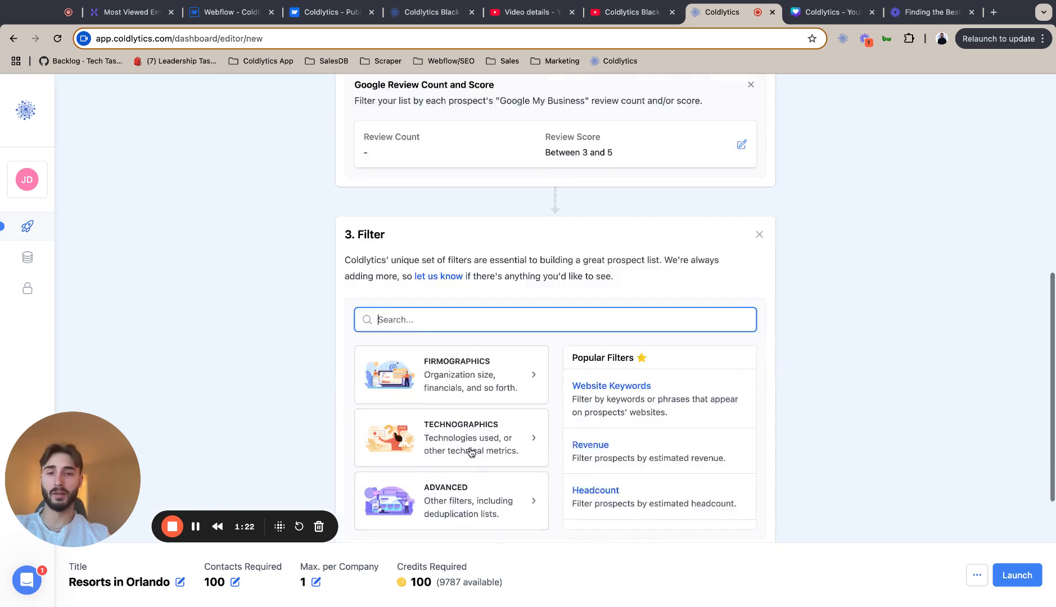
pyautogui.click(499, 292)
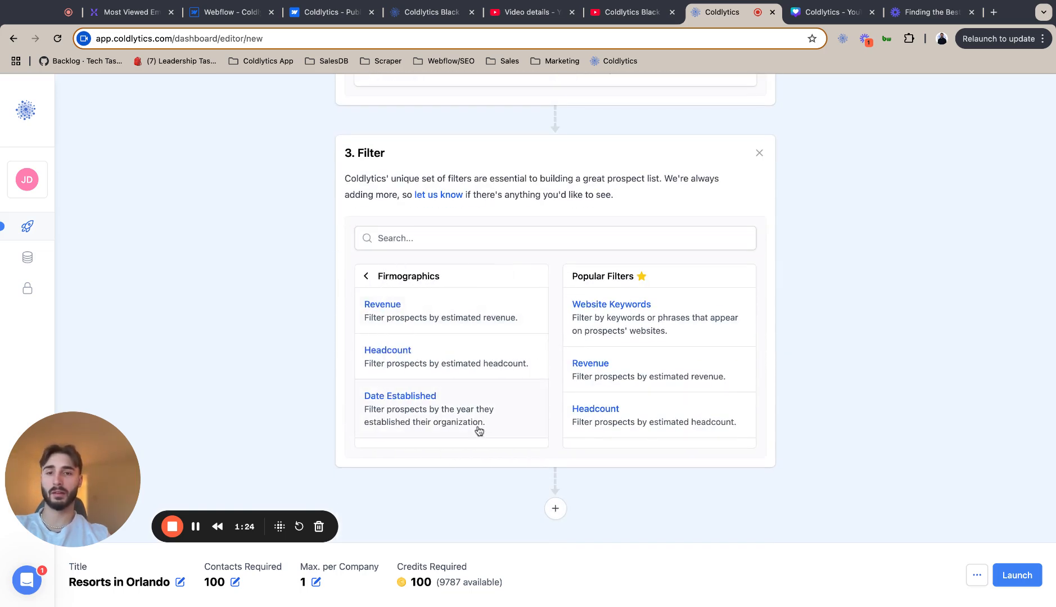
pyautogui.scroll(-3, 483, 417)
pyautogui.scroll(-3, 485, 417)
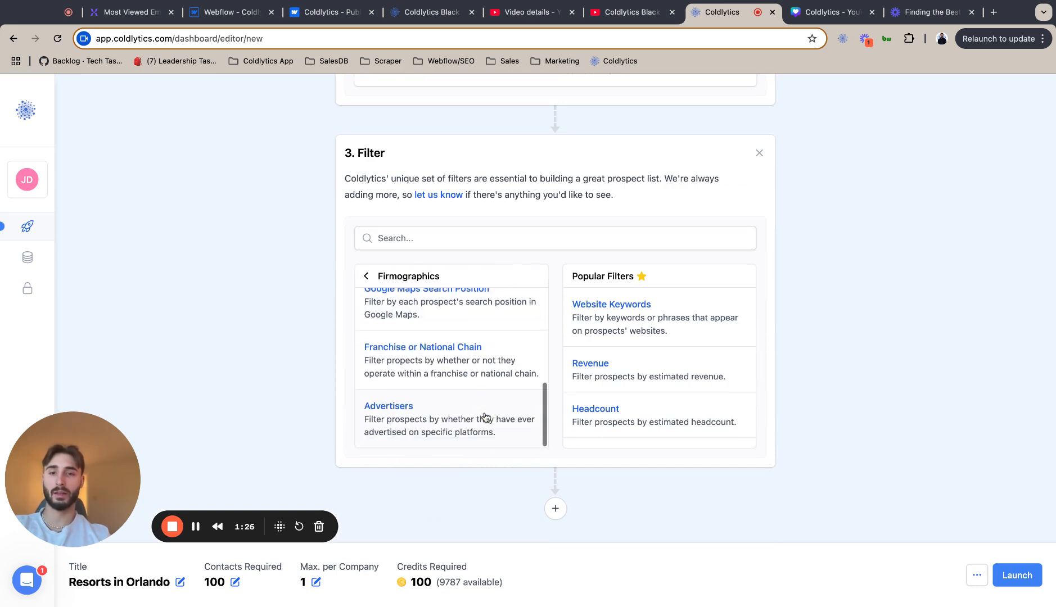
pyautogui.scroll(2, 493, 361)
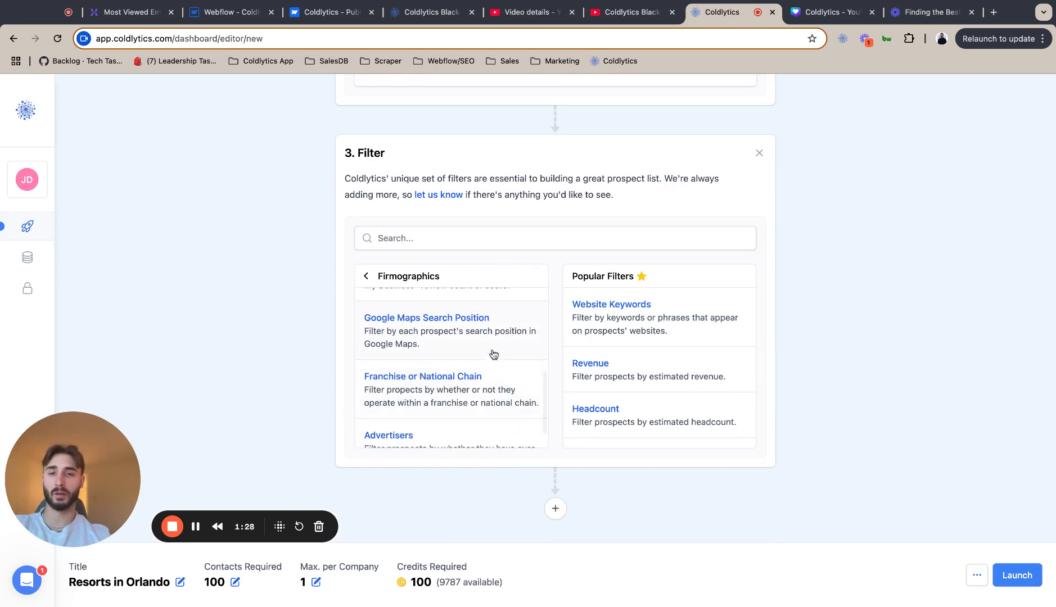
pyautogui.scroll(1, 500, 311)
pyautogui.click(486, 346)
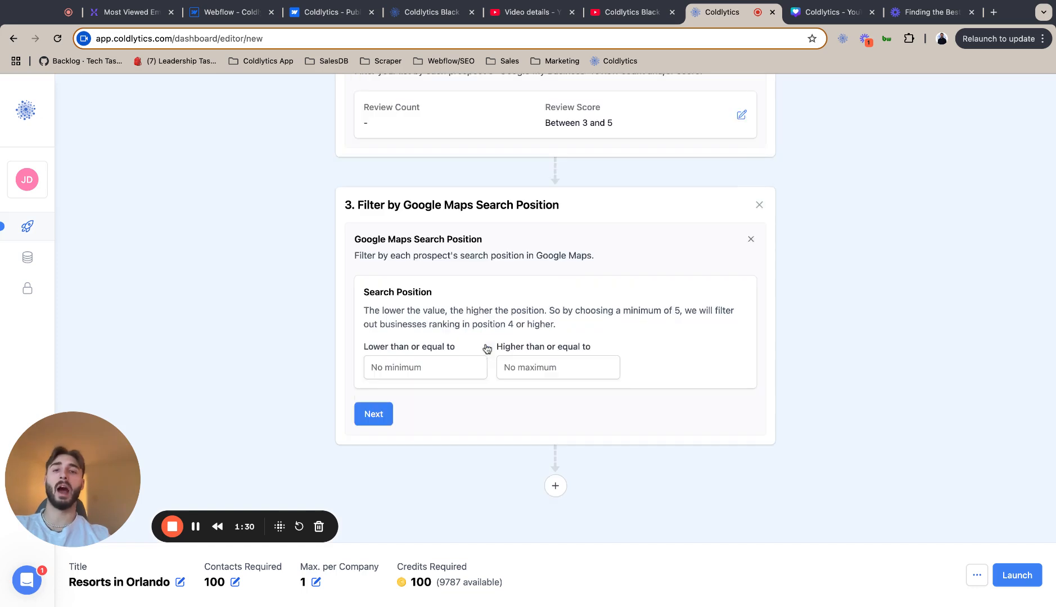
pyautogui.click(440, 374)
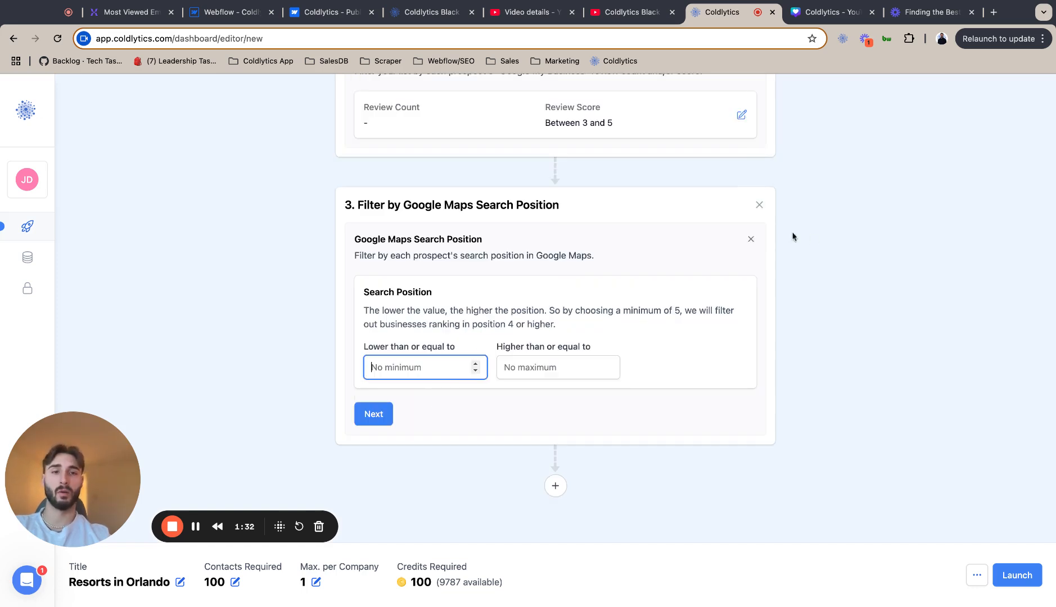
pyautogui.click(750, 239)
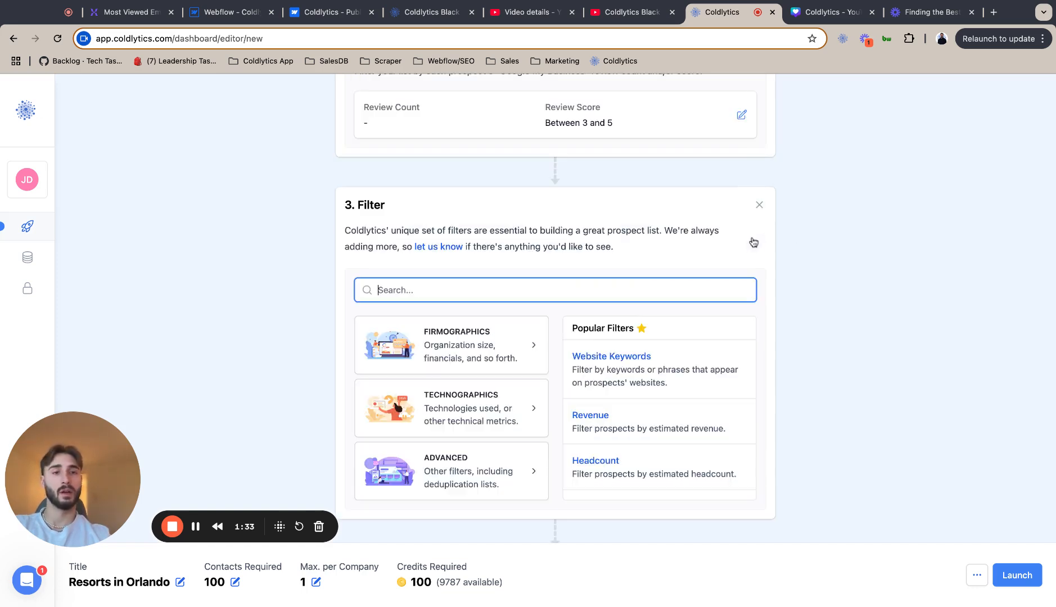
# Choose the Advertisers firmographic filter and set its first condition, Advertises on Facebook, to Yes.
pyautogui.click(469, 375)
pyautogui.scroll(-3, 461, 433)
pyautogui.click(434, 473)
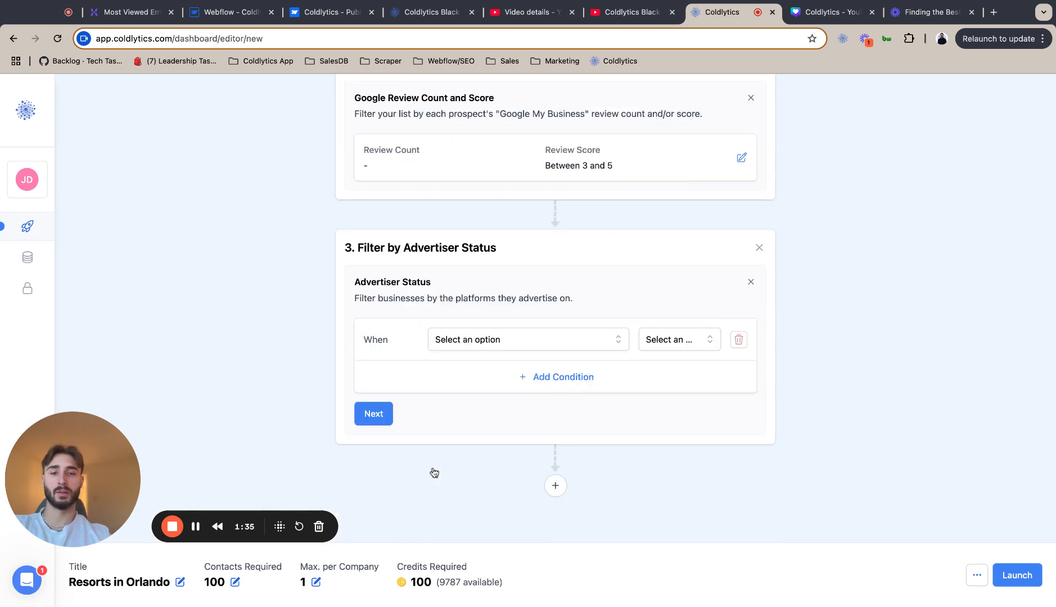
pyautogui.click(608, 344)
pyautogui.click(570, 364)
pyautogui.click(675, 349)
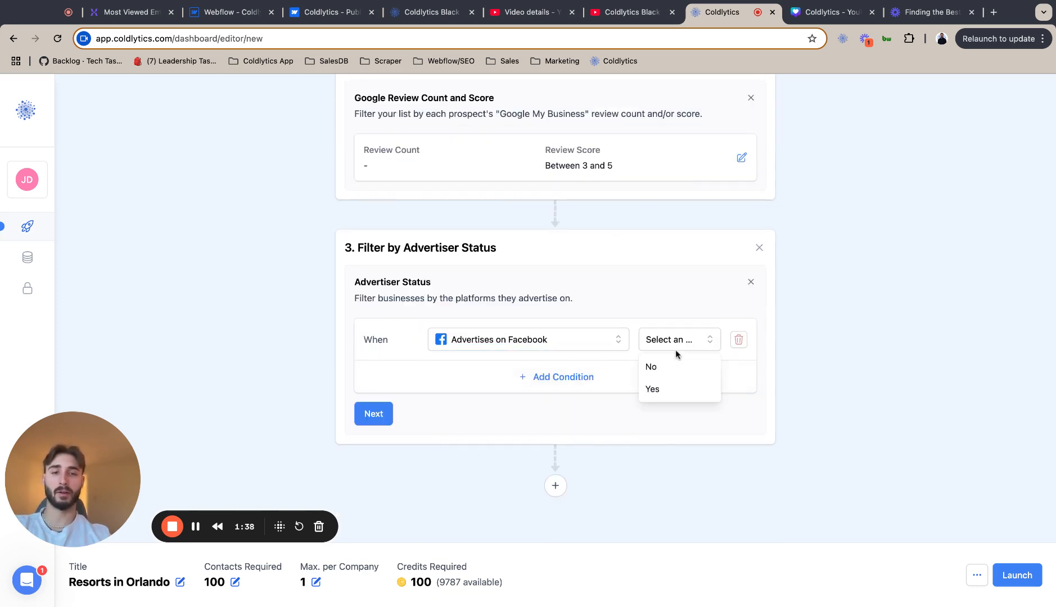
pyautogui.click(666, 388)
# Add a second advertiser condition, joined with Or, setting Advertises on Google to Yes.
pyautogui.click(562, 377)
pyautogui.click(554, 375)
pyautogui.click(551, 405)
pyautogui.click(388, 371)
pyautogui.click(392, 417)
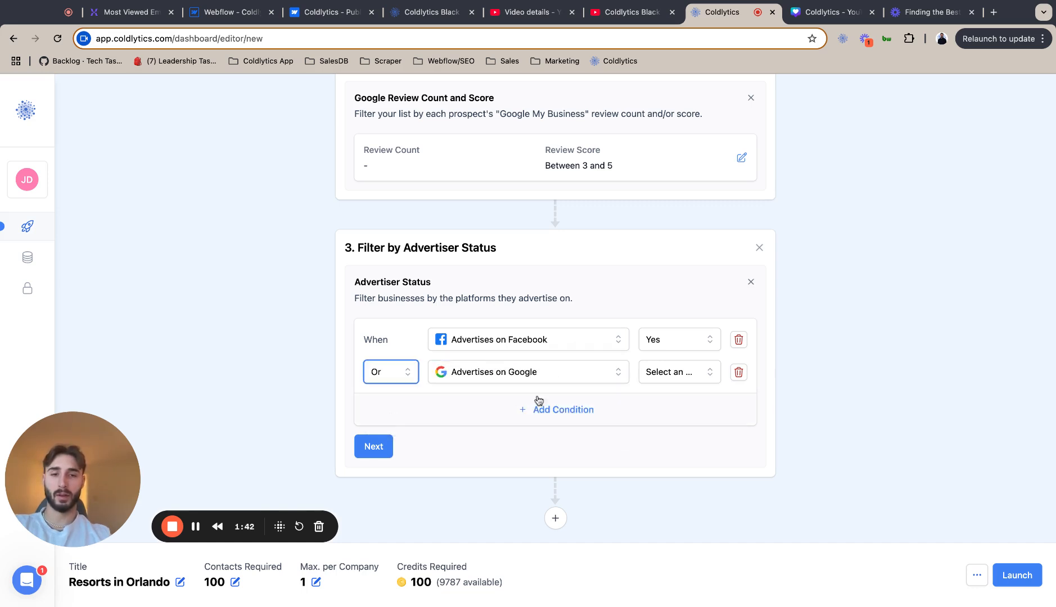
pyautogui.click(702, 372)
pyautogui.click(675, 418)
# Add a third Or condition to the advertiser filter, setting Advertises on LinkedIn to Yes.
pyautogui.click(553, 410)
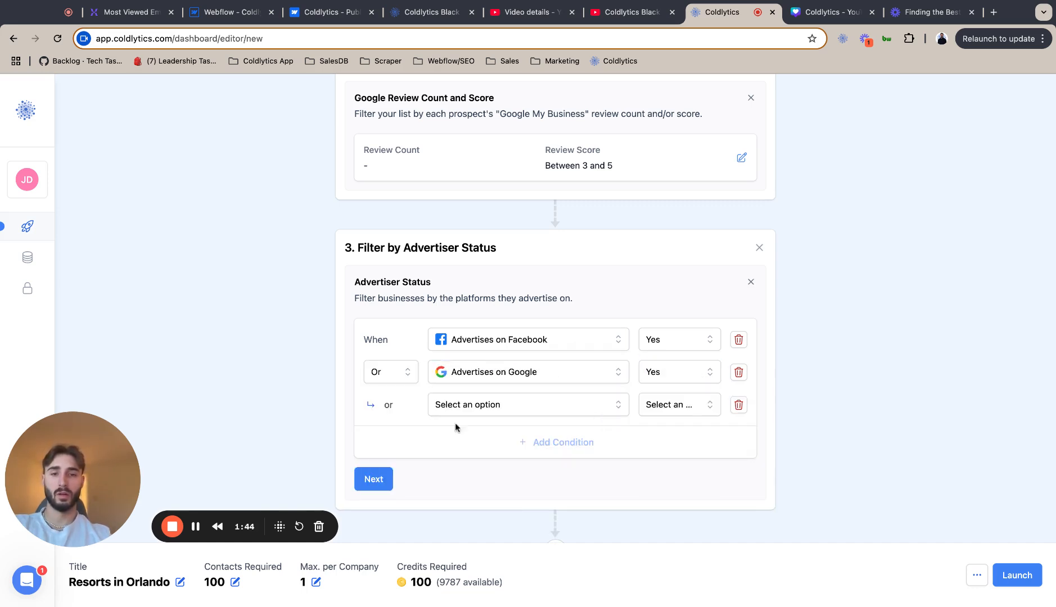
pyautogui.click(564, 415)
pyautogui.click(564, 432)
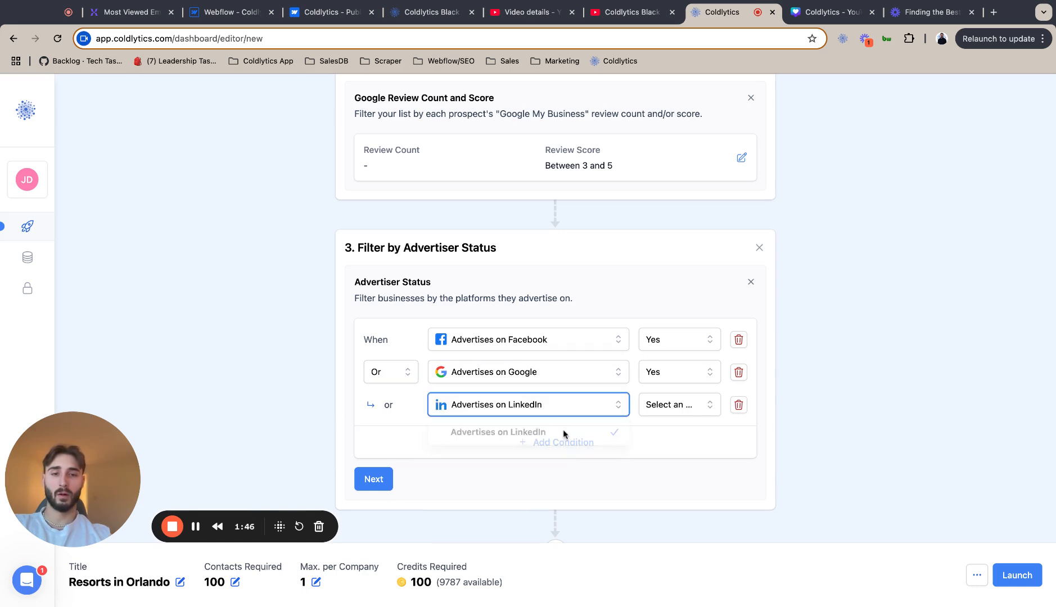
pyautogui.click(700, 406)
pyautogui.click(686, 454)
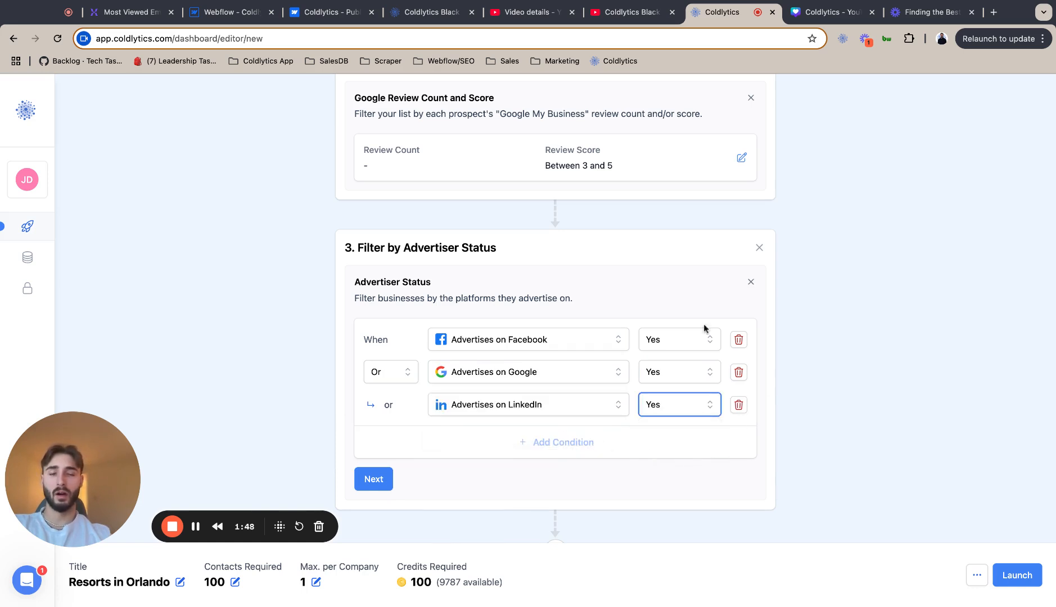
pyautogui.click(619, 286)
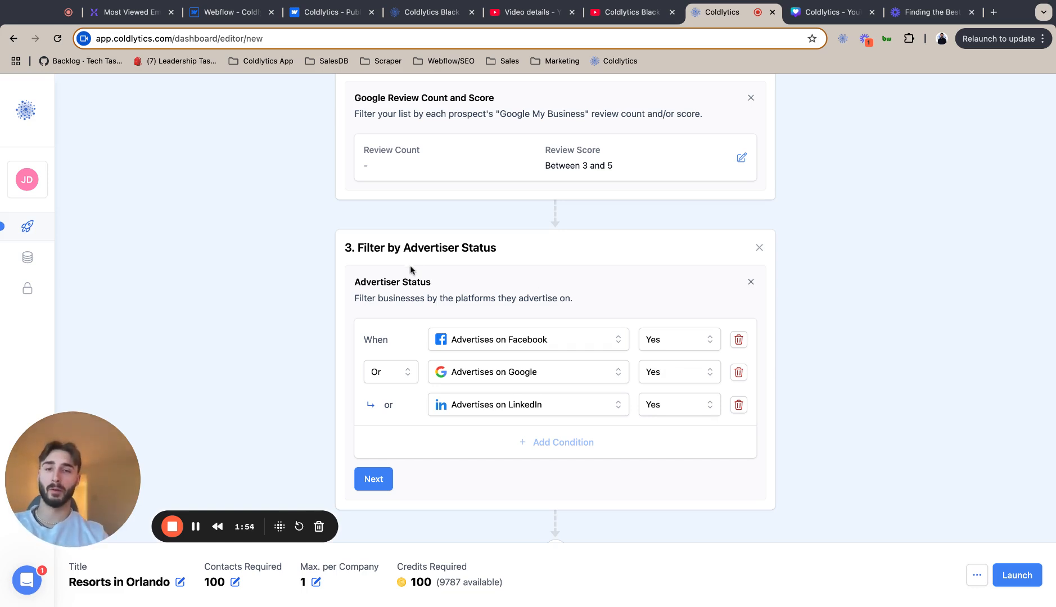
# Add a Deliver step below the advertiser status filter and show its data points.
pyautogui.scroll(3, 410, 267)
pyautogui.scroll(-5, 412, 266)
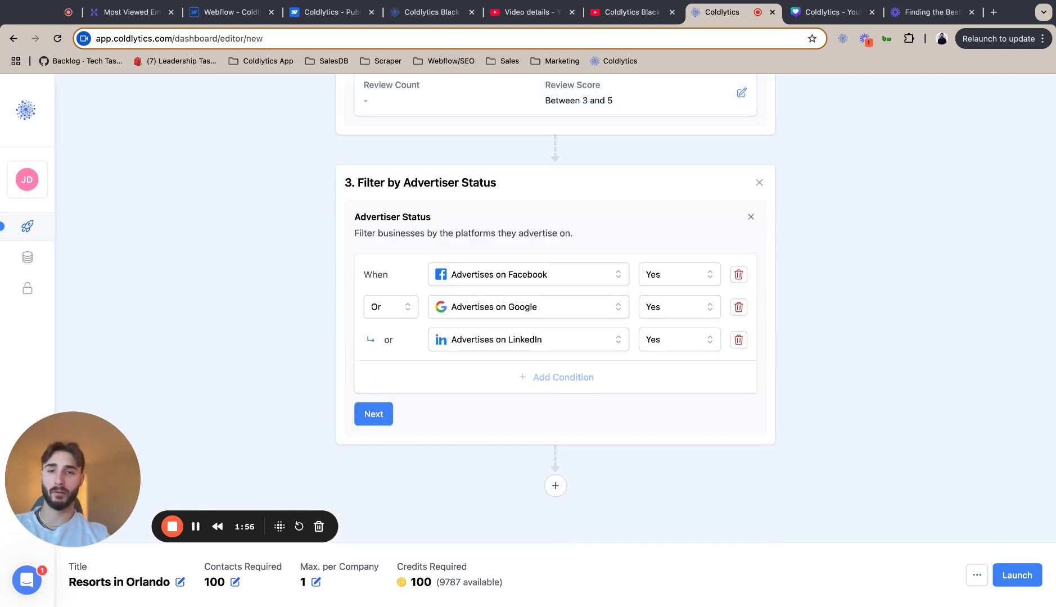
pyautogui.scroll(2, 413, 267)
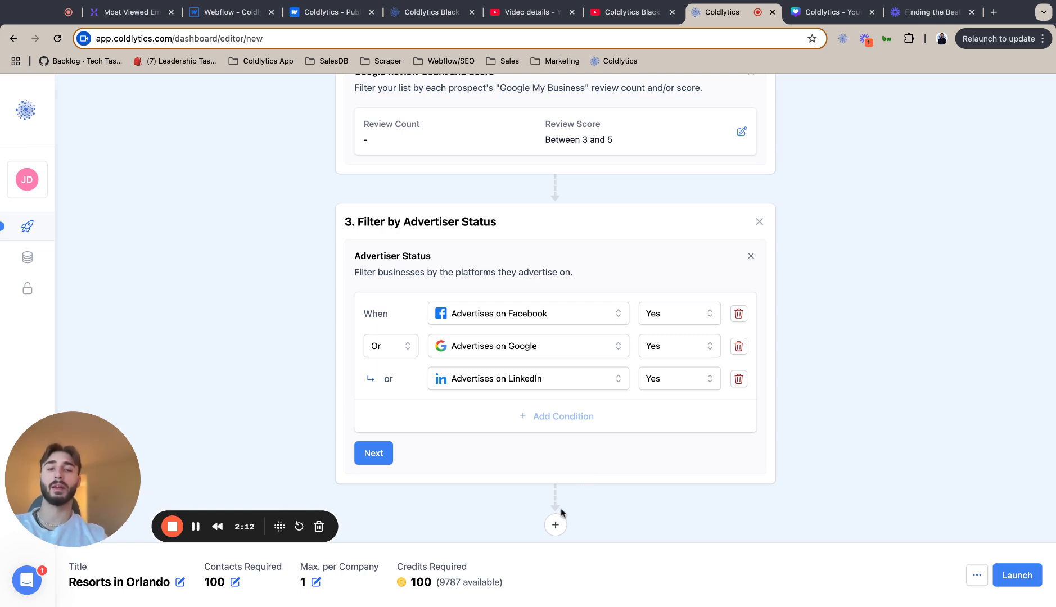
pyautogui.click(555, 524)
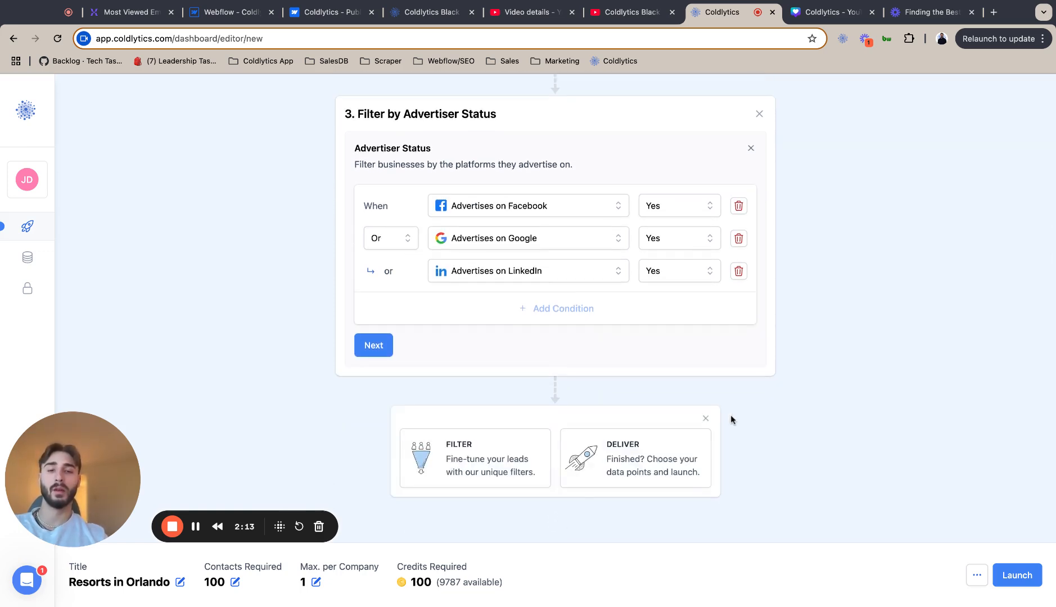
pyautogui.click(645, 447)
pyautogui.click(722, 351)
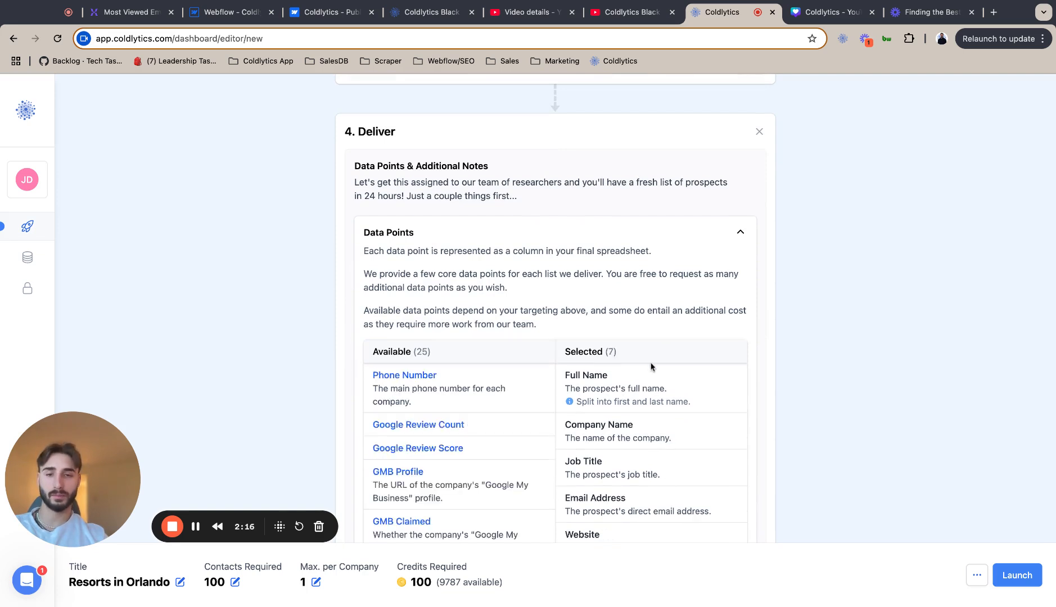
# Add Phone Number, Google Review Count, Google Review Score, GMB Profile and GMB Claimed to the selected data points.
pyautogui.scroll(-2, 651, 365)
pyautogui.click(472, 337)
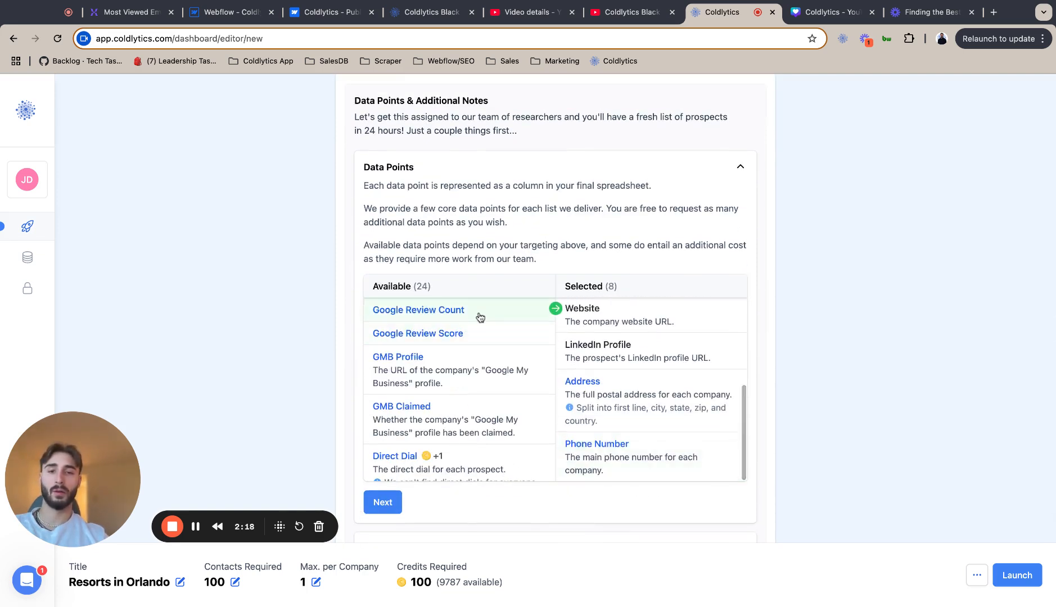
pyautogui.click(459, 312)
pyautogui.click(459, 312)
pyautogui.click(460, 312)
pyautogui.click(459, 312)
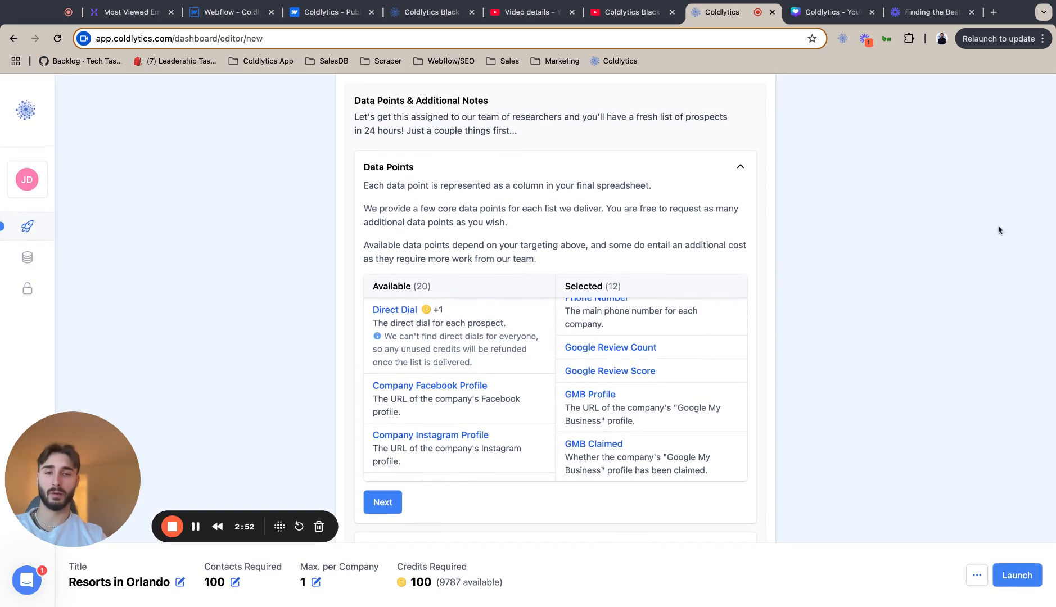
# Add the company Instagram, Facebook, LinkedIn, TikTok and Twitter profiles to the selected data points.
pyautogui.click(494, 458)
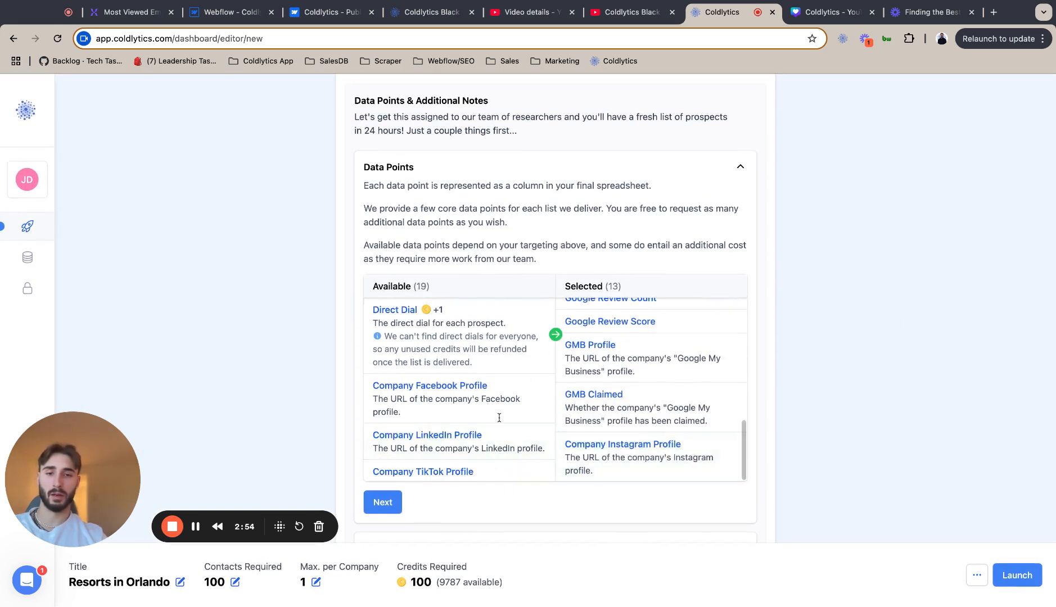
pyautogui.click(525, 355)
pyautogui.click(596, 432)
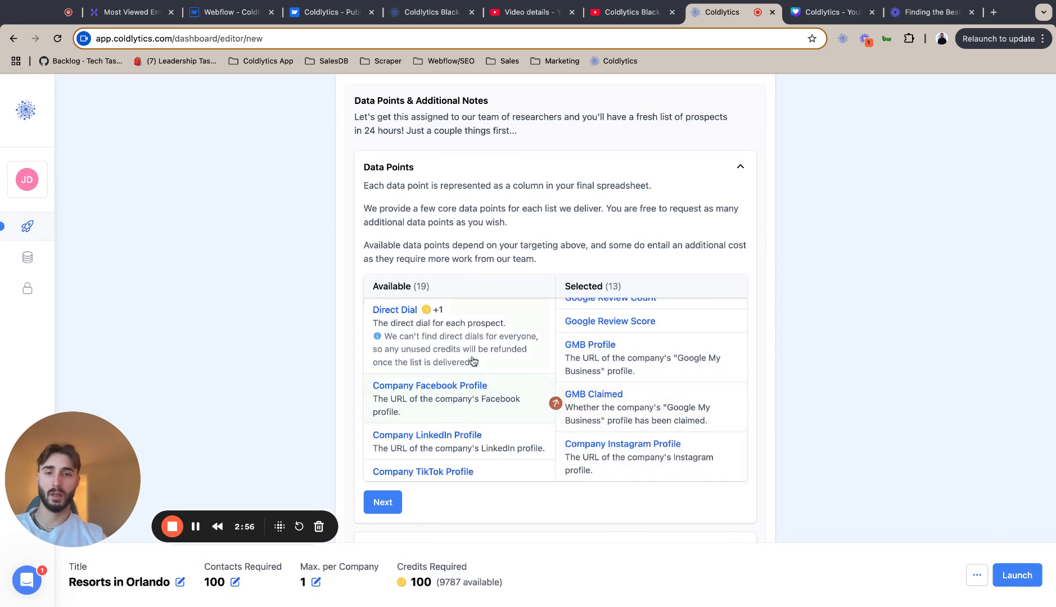
pyautogui.click(466, 393)
pyautogui.click(466, 393)
pyautogui.click(466, 394)
pyautogui.click(466, 394)
# Review the company social profile entries in the list of selected data points.
pyautogui.scroll(-1, 641, 483)
pyautogui.scroll(2, 635, 328)
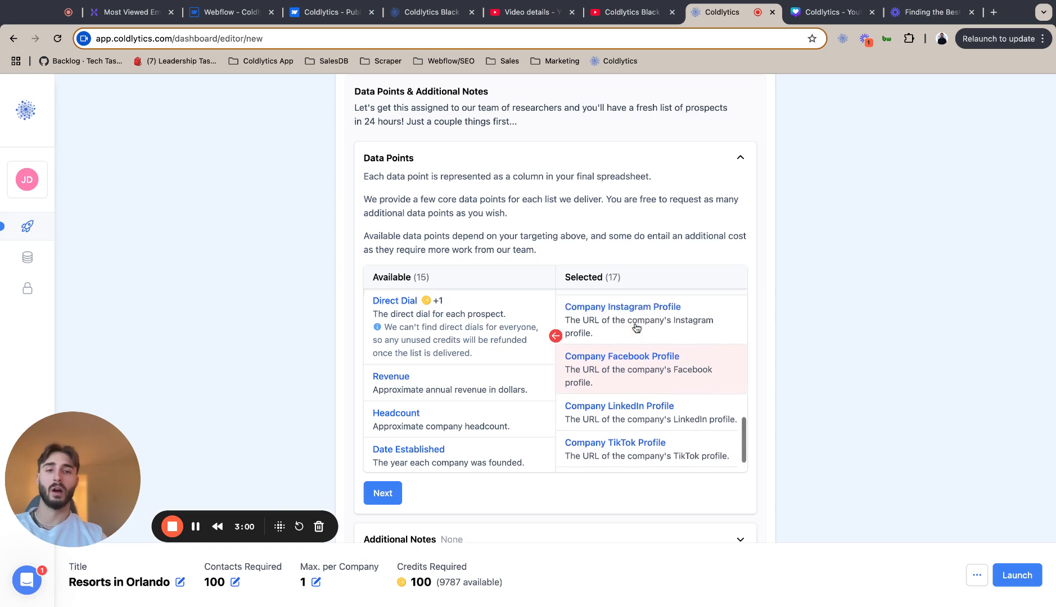
pyautogui.scroll(-2, 634, 330)
pyautogui.scroll(2, 648, 324)
pyautogui.scroll(-2, 612, 375)
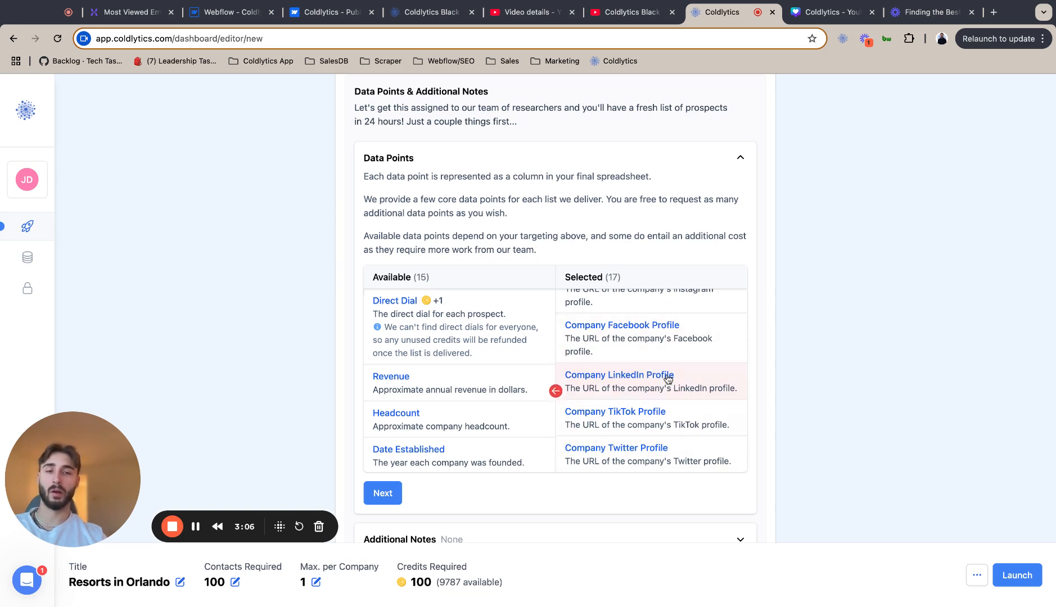
pyautogui.scroll(2, 697, 433)
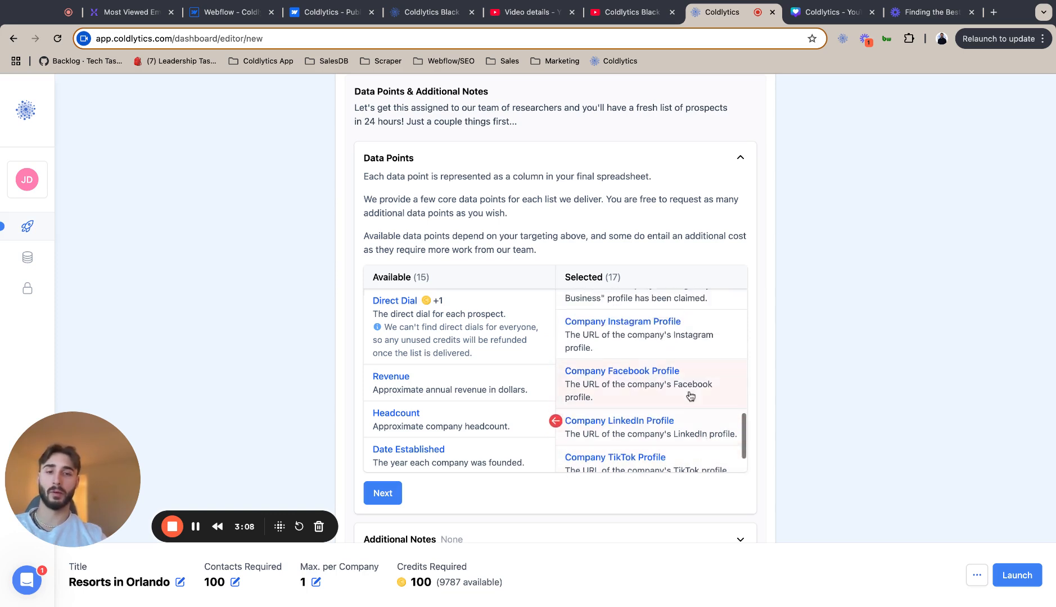
pyautogui.scroll(-2, 691, 393)
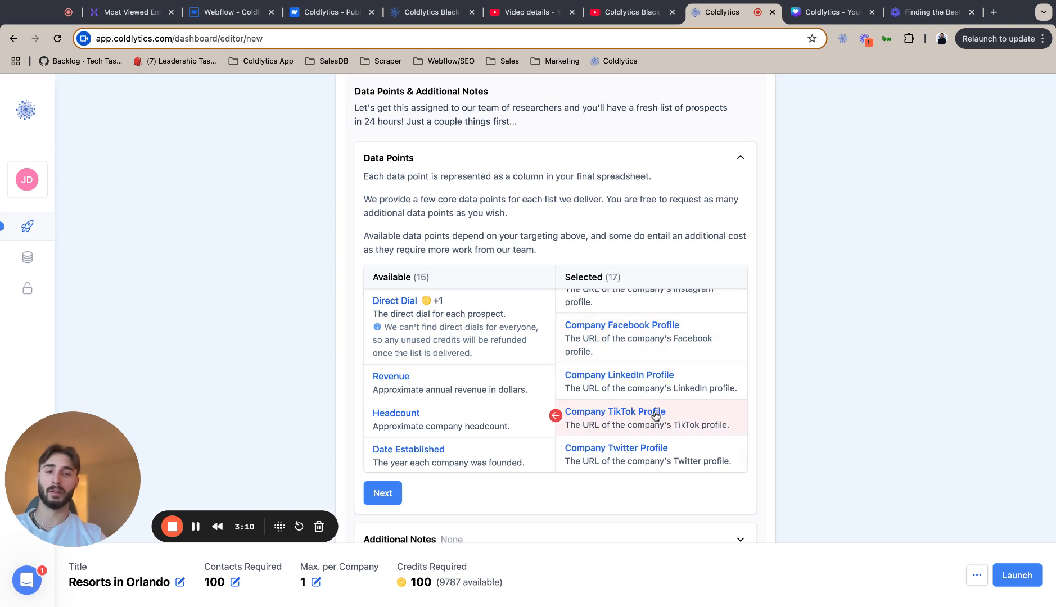
# Add Revenue, Headcount, Date Established and the Facebook, LinkedIn, Google and TikTok ad pixels to the selected data points.
pyautogui.click(420, 394)
pyautogui.click(421, 396)
pyautogui.click(421, 396)
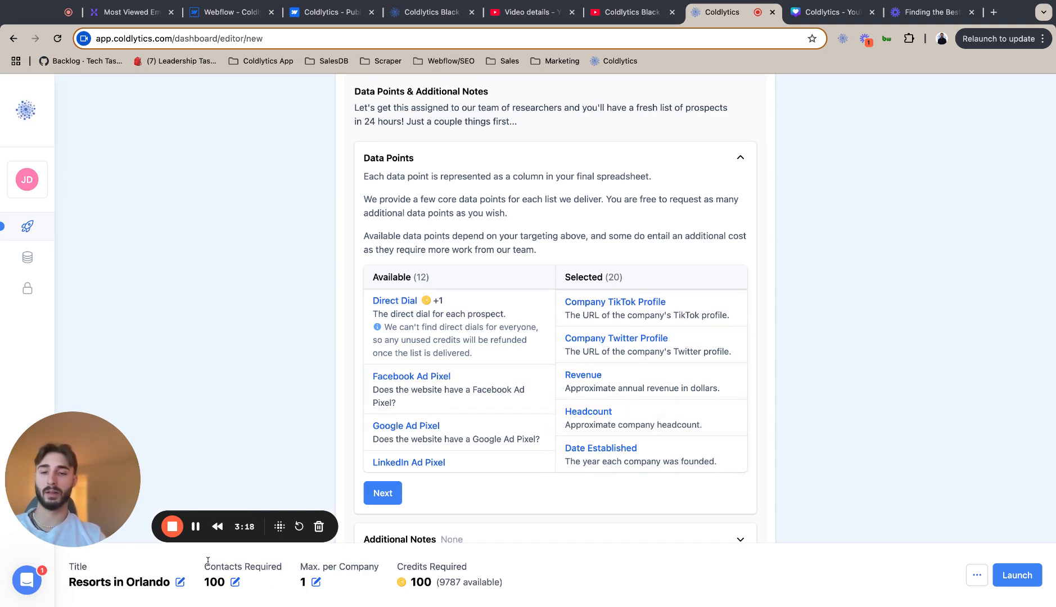
pyautogui.click(473, 409)
pyautogui.click(473, 410)
pyautogui.click(471, 394)
pyautogui.click(470, 397)
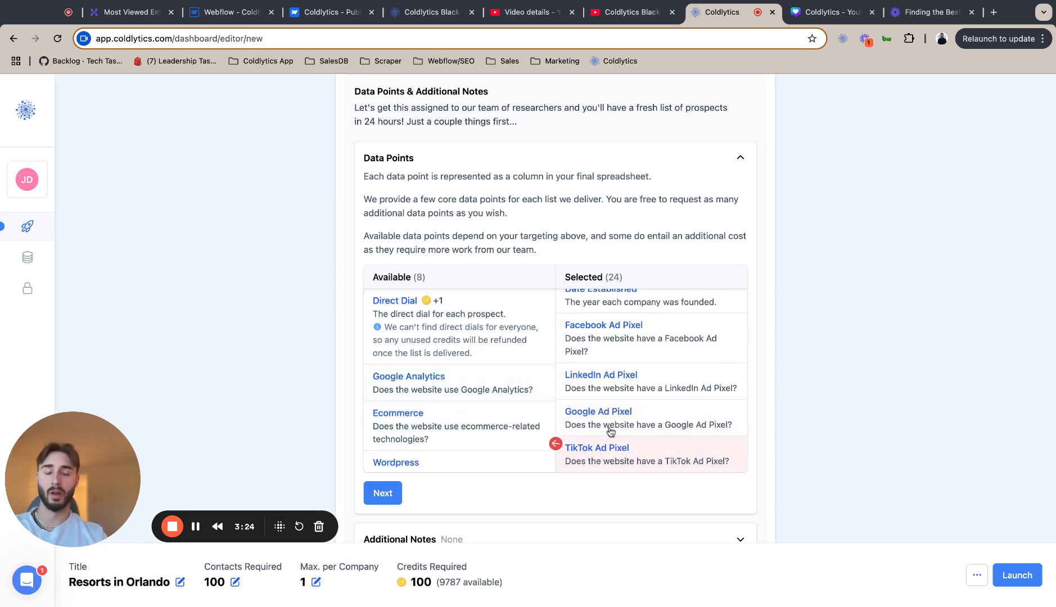
# Add Google Analytics, Ecommerce, Wordpress, Page Speed, Search Term, Search Location and Search Position, leaving only Direct Dial unselected.
pyautogui.click(438, 390)
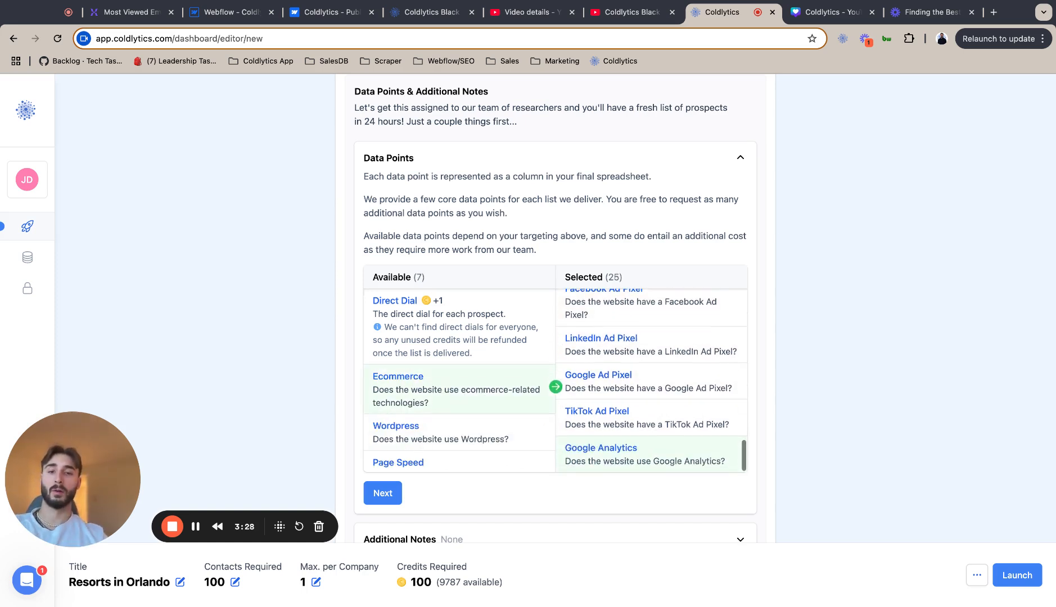
pyautogui.click(444, 397)
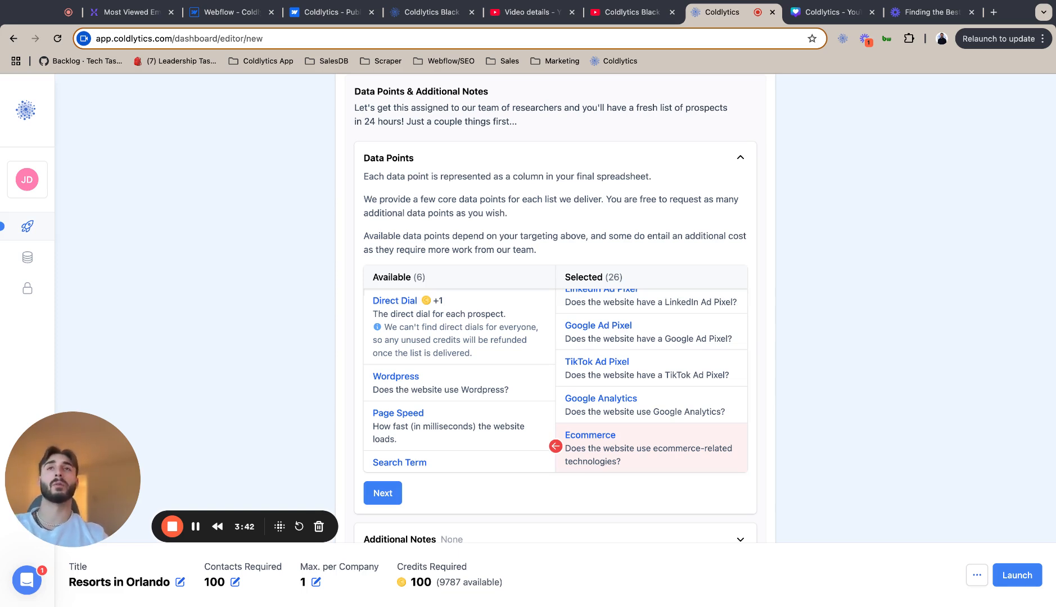
pyautogui.click(462, 388)
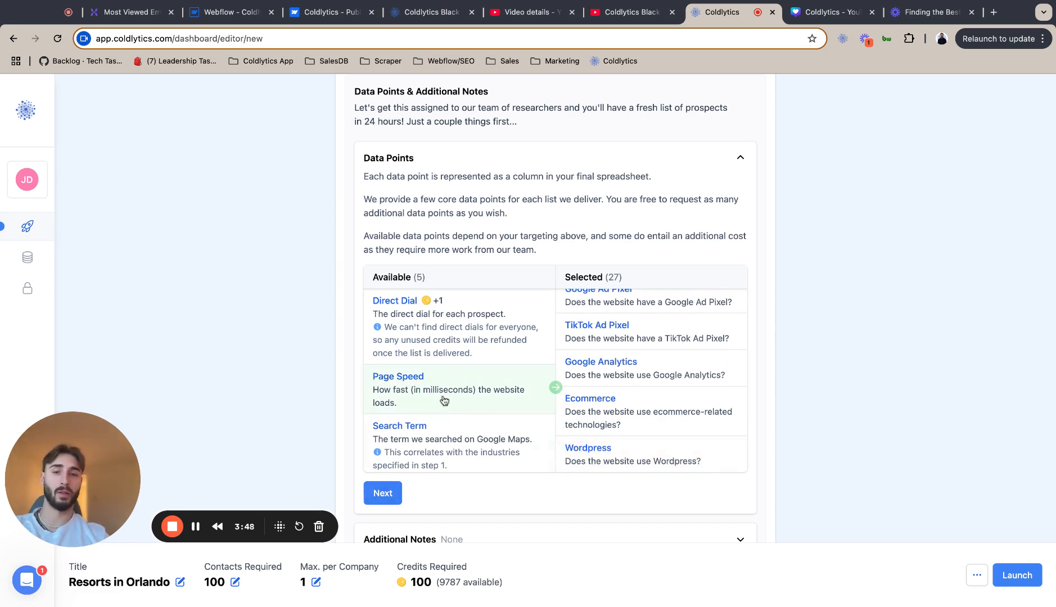
pyautogui.click(417, 387)
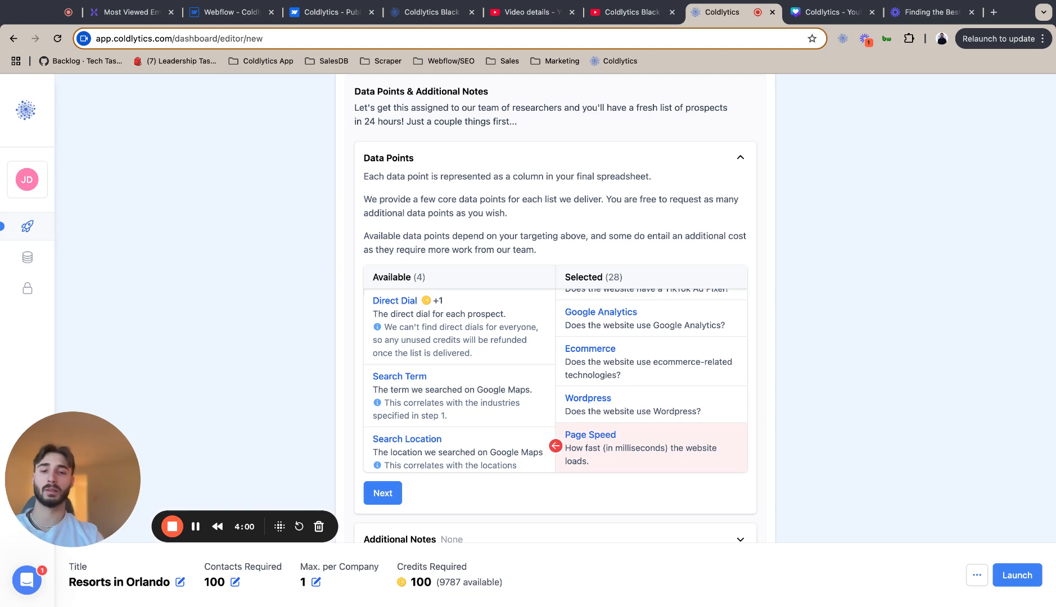
pyautogui.click(473, 405)
pyautogui.click(475, 405)
pyautogui.click(477, 405)
pyautogui.scroll(-2, 683, 400)
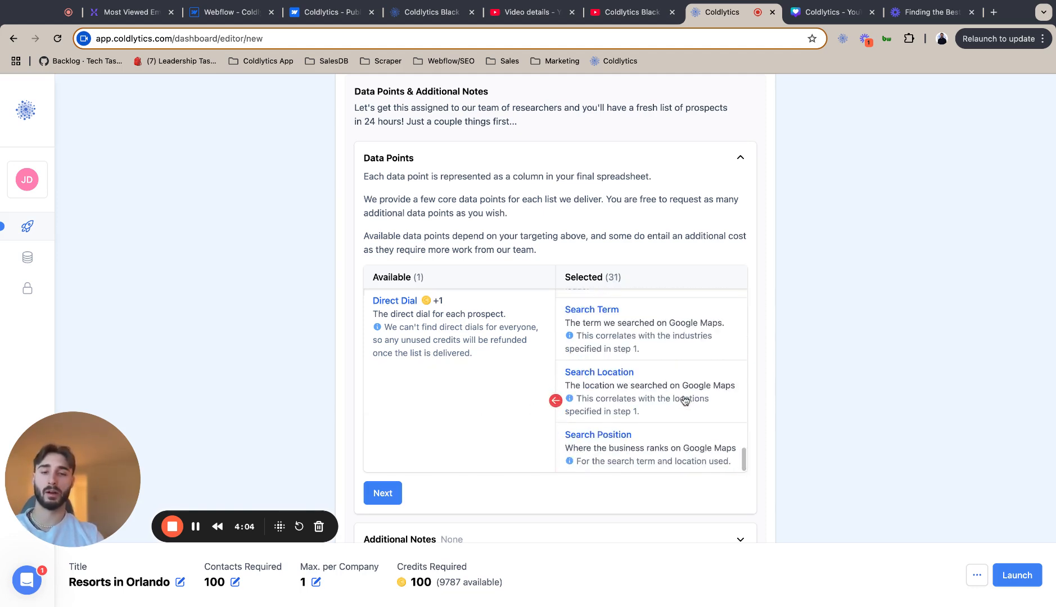
# Confirm the data points, leave the additional notes empty, and save the Resorts in Orlando list as a draft.
pyautogui.click(382, 493)
pyautogui.click(396, 466)
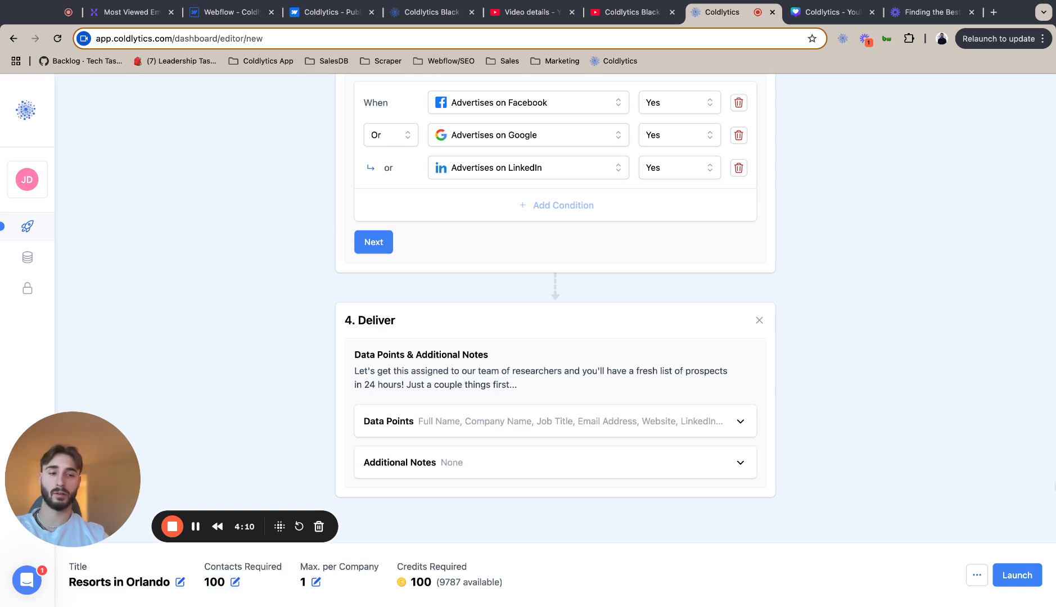
pyautogui.click(975, 574)
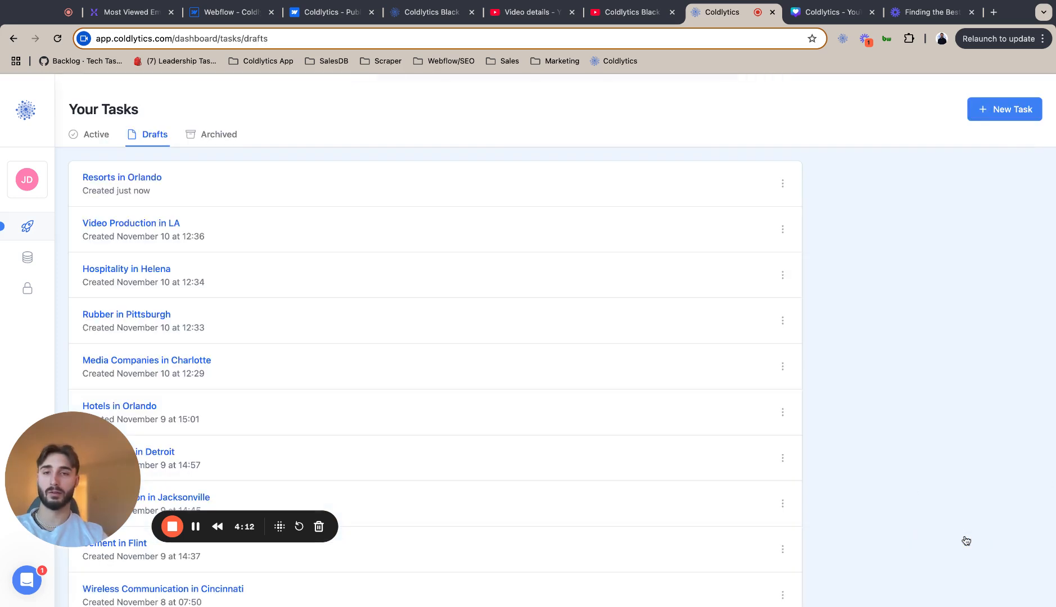
# Reopen the Resorts in Orlando draft and try to launch it.
pyautogui.click(136, 182)
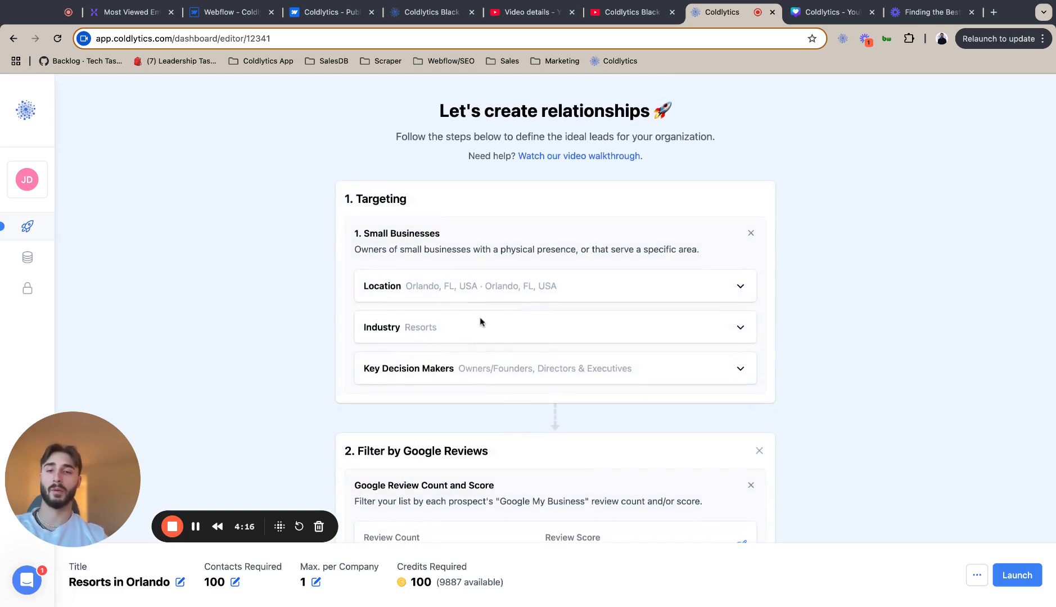
pyautogui.scroll(-10, 479, 317)
pyautogui.click(1017, 575)
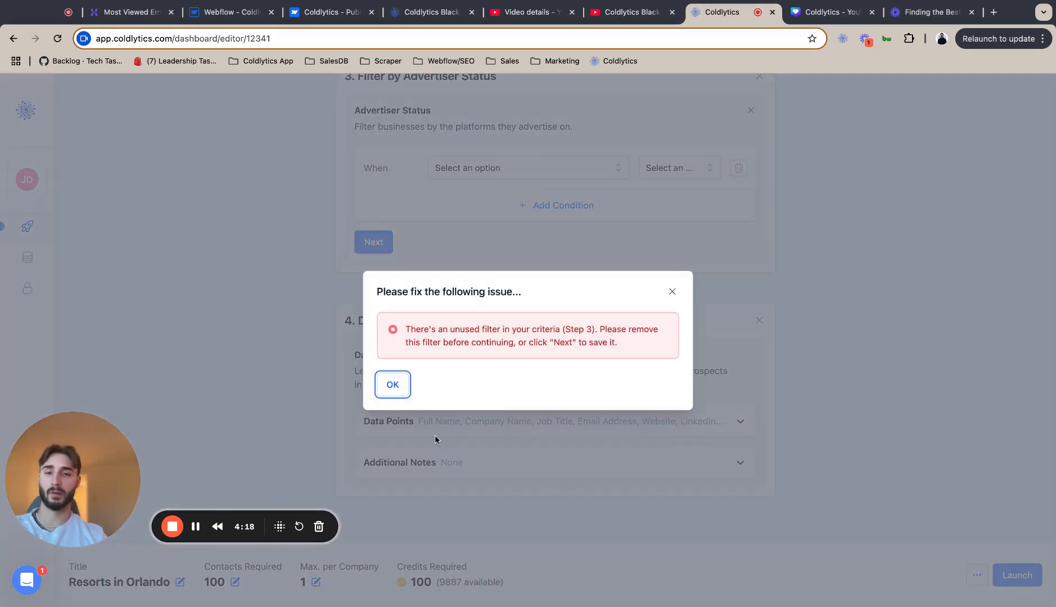
pyautogui.click(673, 291)
# Resolve the unused advertiser status filter in step 3 and launch the Resorts in Orlando list.
pyautogui.scroll(1, 506, 231)
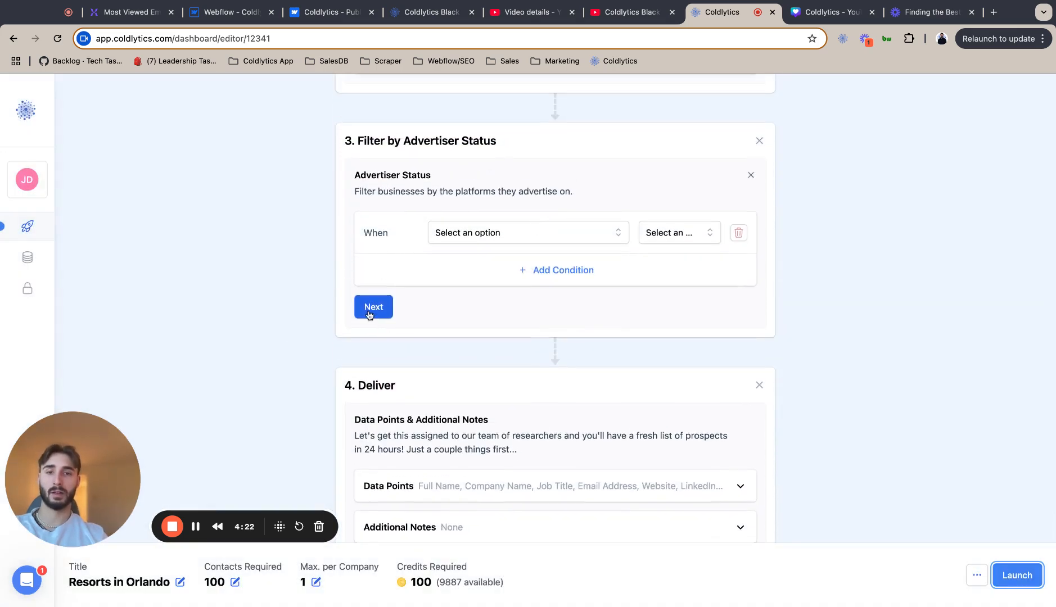
pyautogui.scroll(10, 369, 315)
pyautogui.scroll(-5, 484, 337)
pyautogui.click(483, 384)
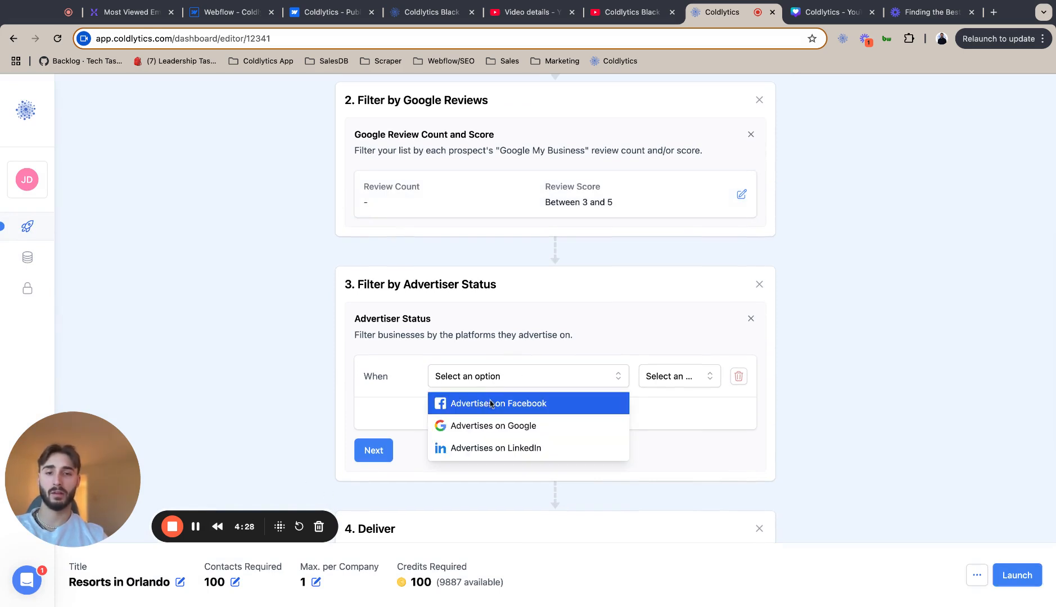
pyautogui.click(815, 280)
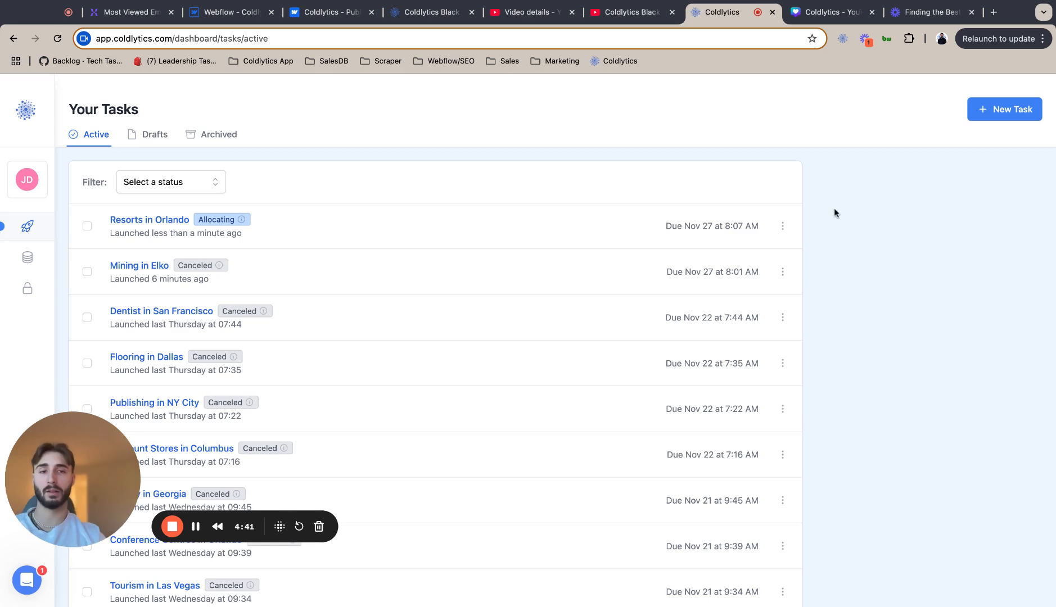
# Show the available actions for the launched Resorts in Orlando task.
pyautogui.click(782, 225)
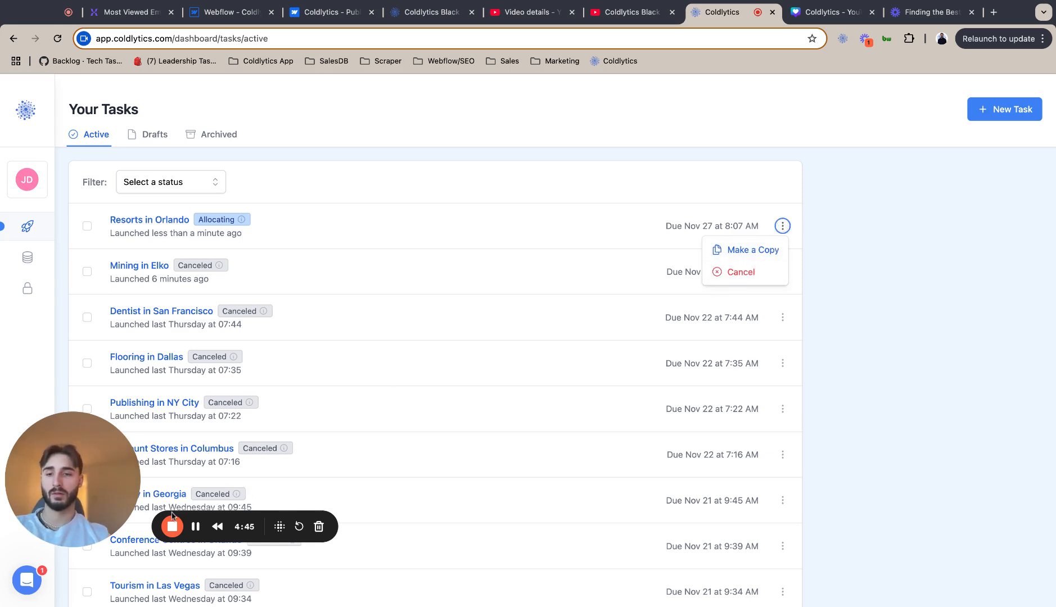
pyautogui.click(196, 527)
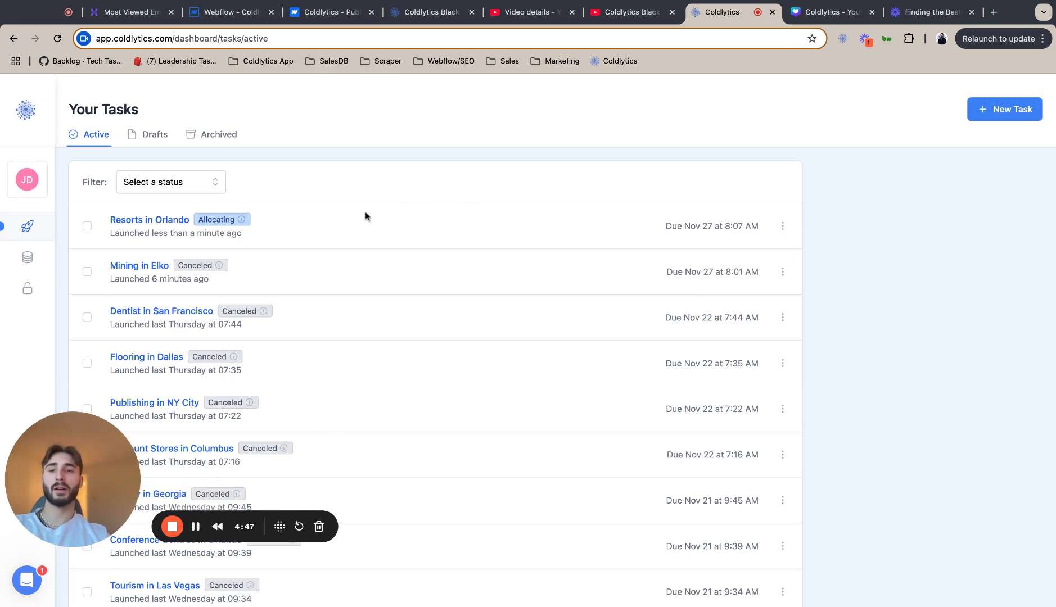